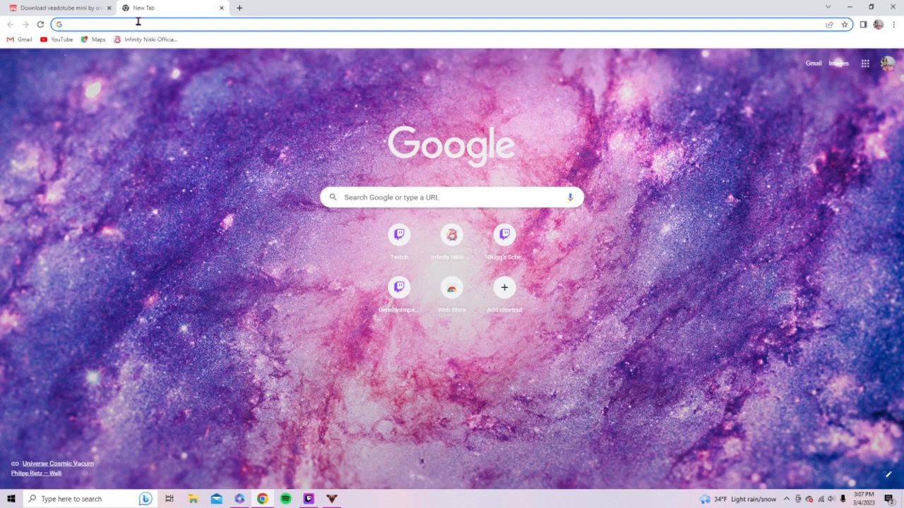
- Search the web for an anime template and save the Freepik happy anime face illustration
type("an")
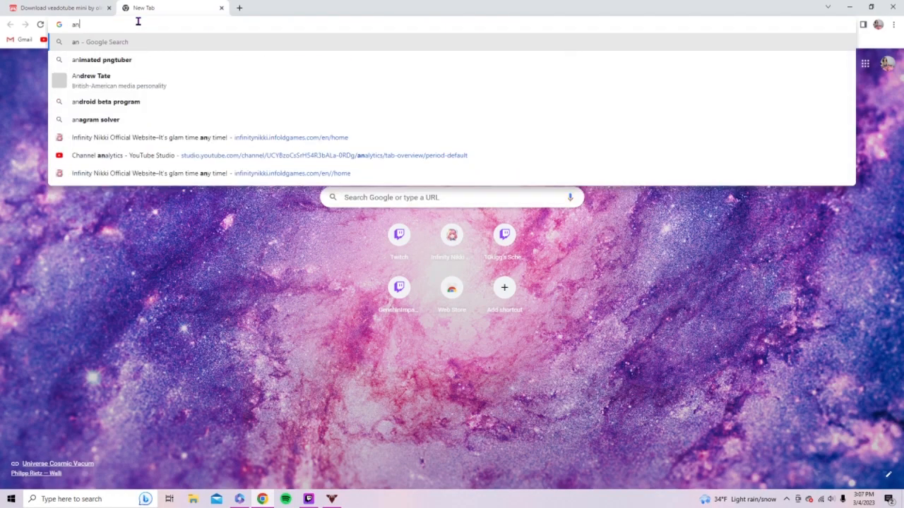
type("im")
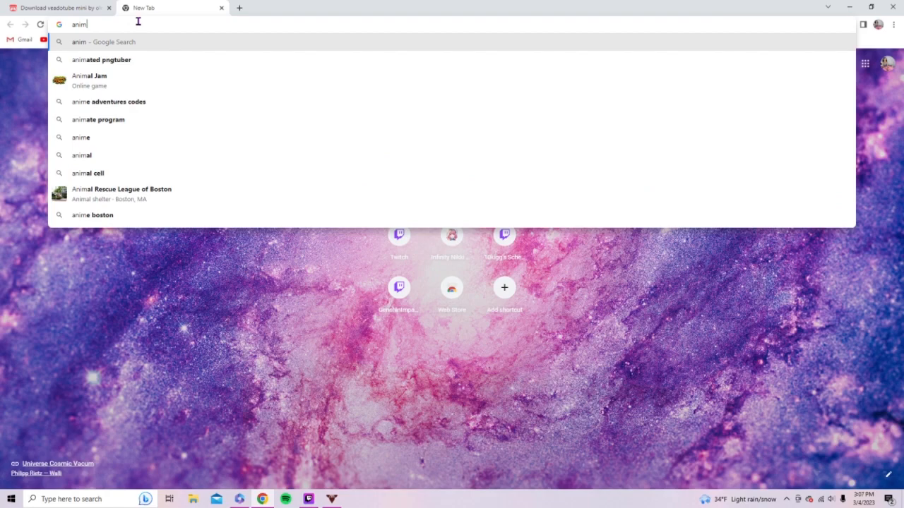
type("e")
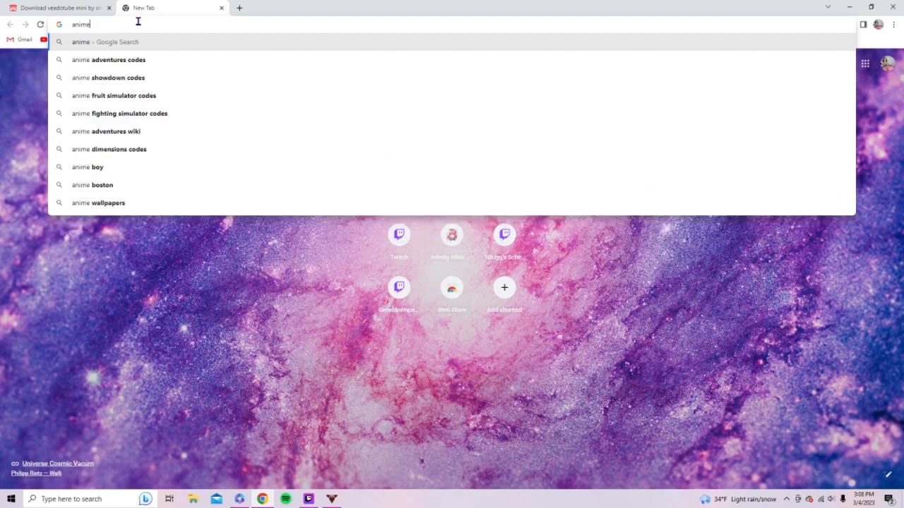
type(" tem")
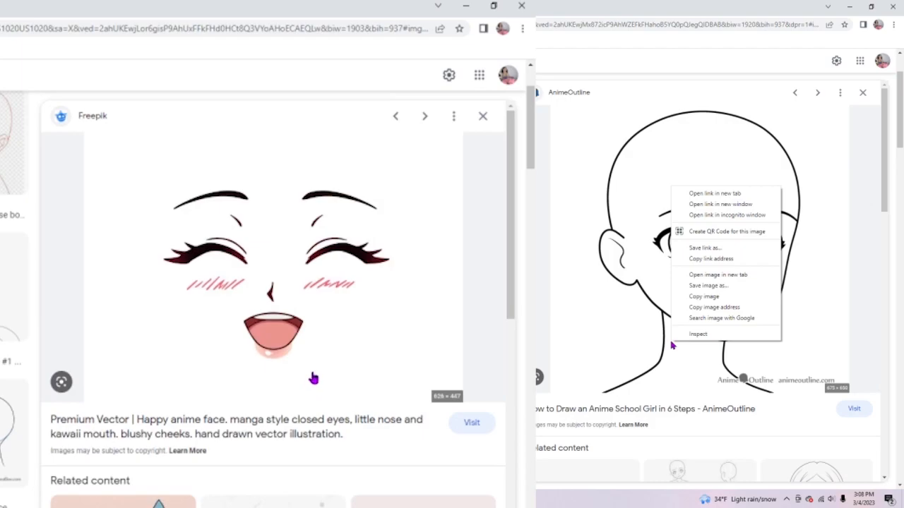
right_click(314, 379)
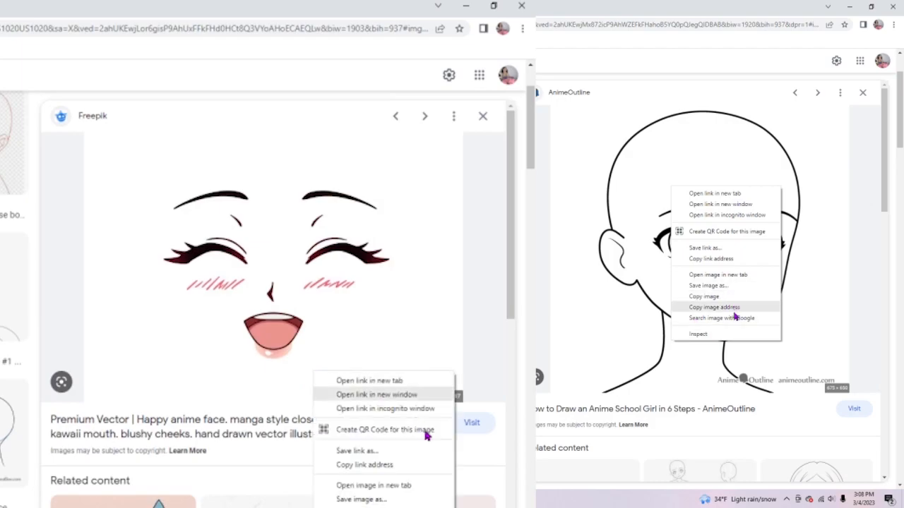
left_click(417, 501)
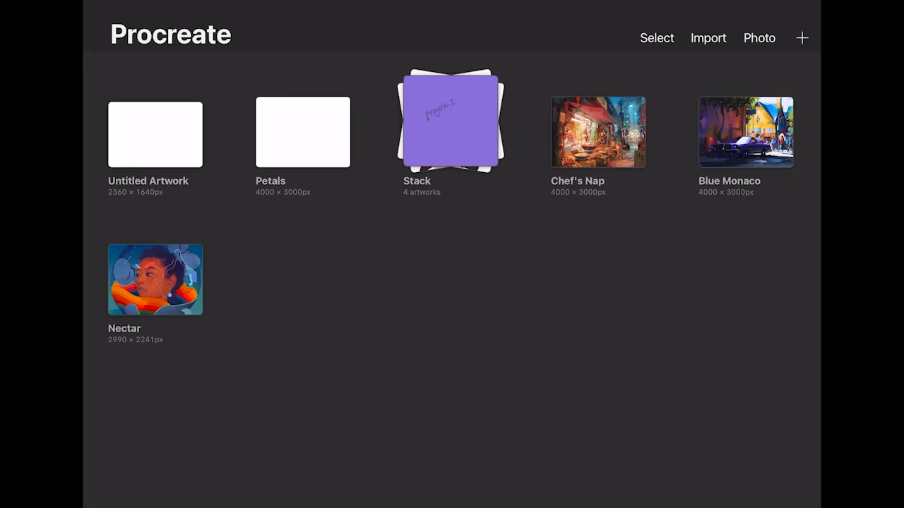
- Switch to Procreate and create a custom 2048 × 2048 px canvas
left_click(801, 37)
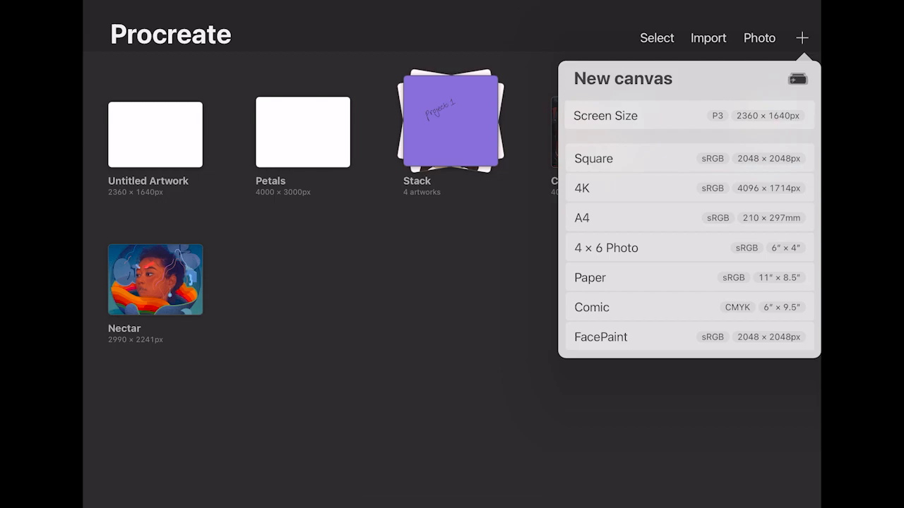
left_click(797, 79)
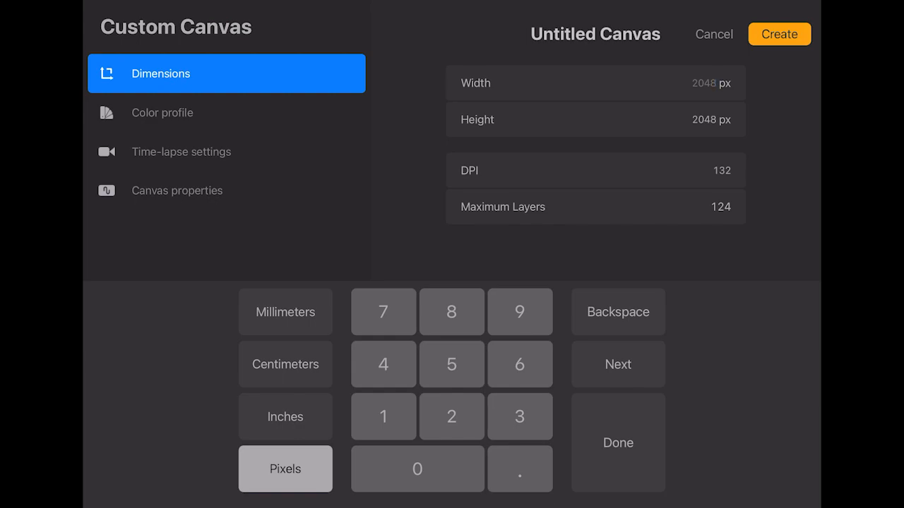
left_click(778, 34)
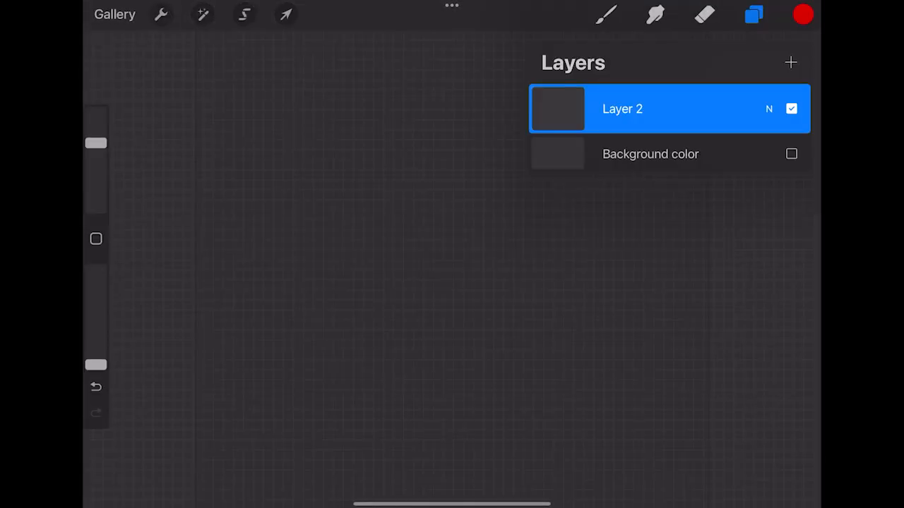
- Choose the purple swatch from the color history and activate the brush
left_click(646, 153)
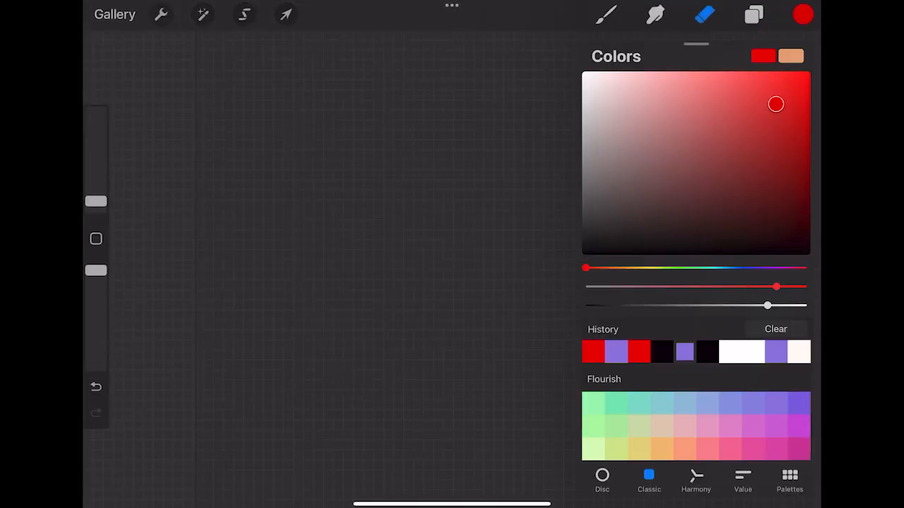
left_click(684, 351)
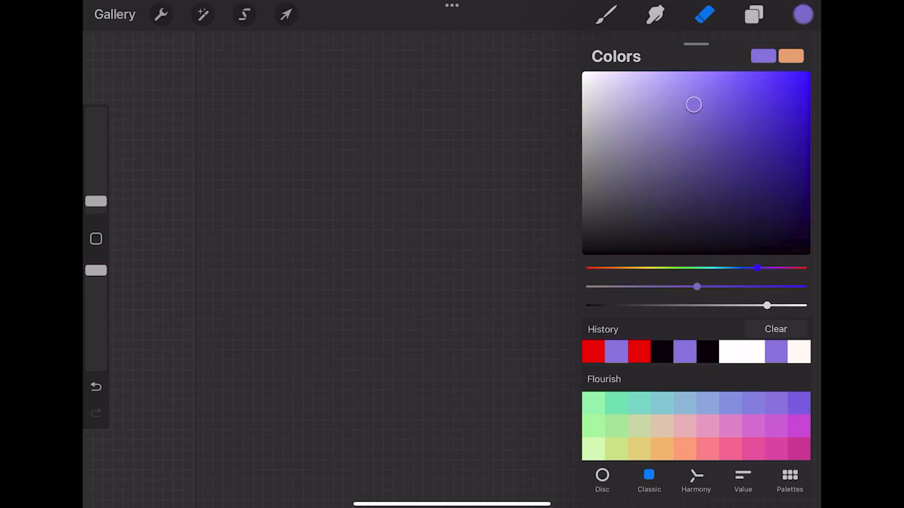
left_click(606, 14)
left_click(161, 14)
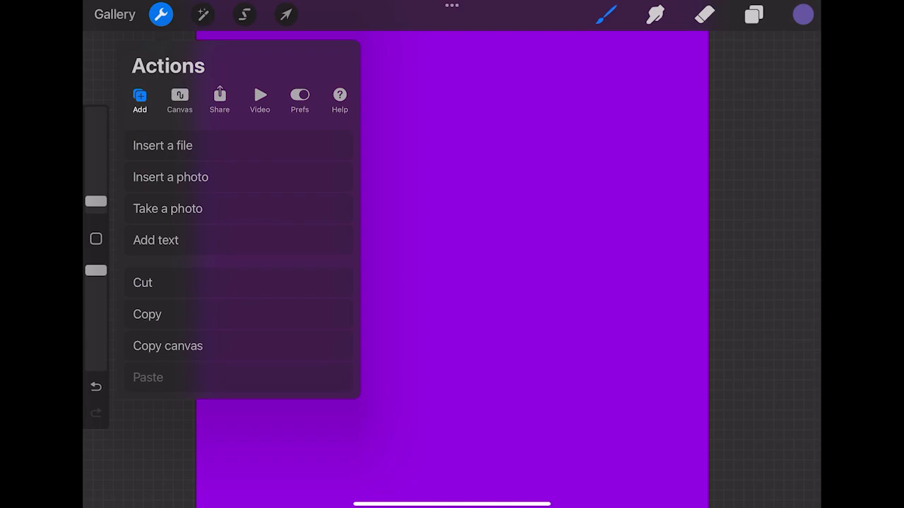
left_click(161, 14)
- Open and close the background color settings and hide Layer 2
left_click(754, 14)
left_click(636, 154)
left_click(790, 57)
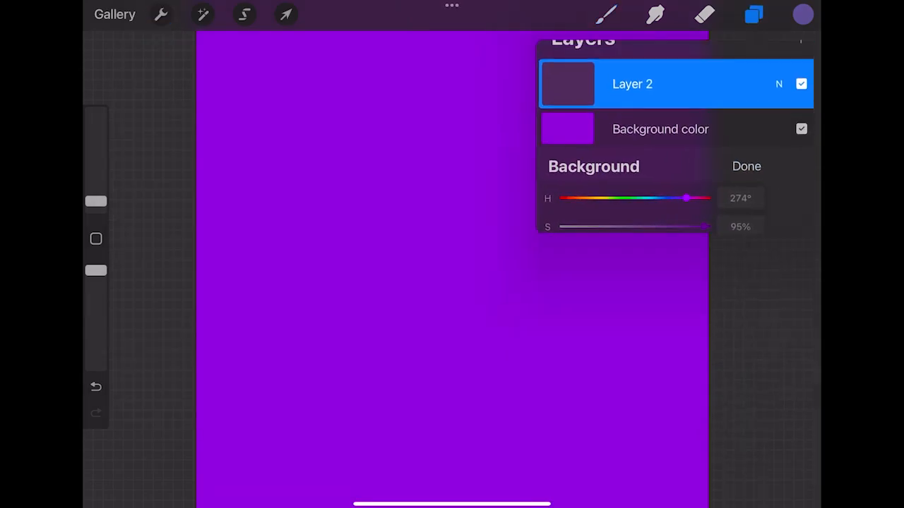
left_click(791, 108)
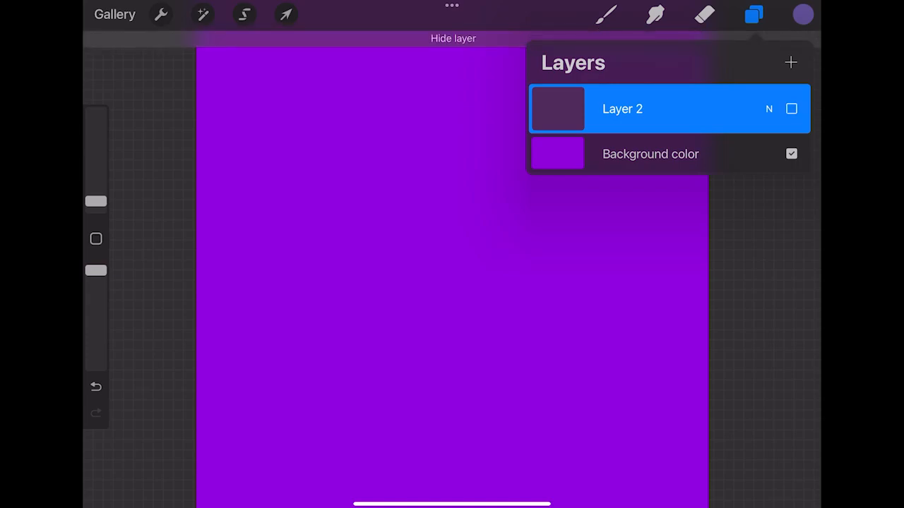
- Insert the bald anime head template photo and scale it uniformly to fill the canvas
left_click(161, 14)
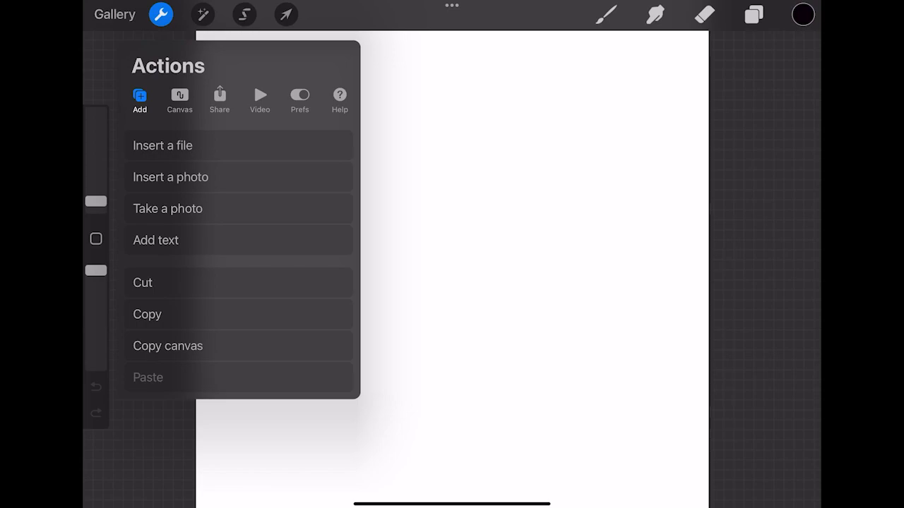
left_click(170, 176)
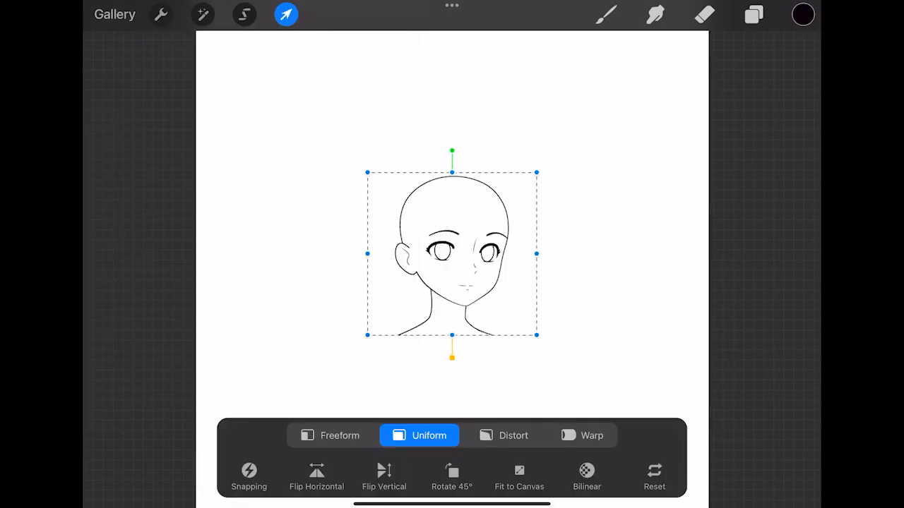
left_click_drag(536, 334, 697, 507)
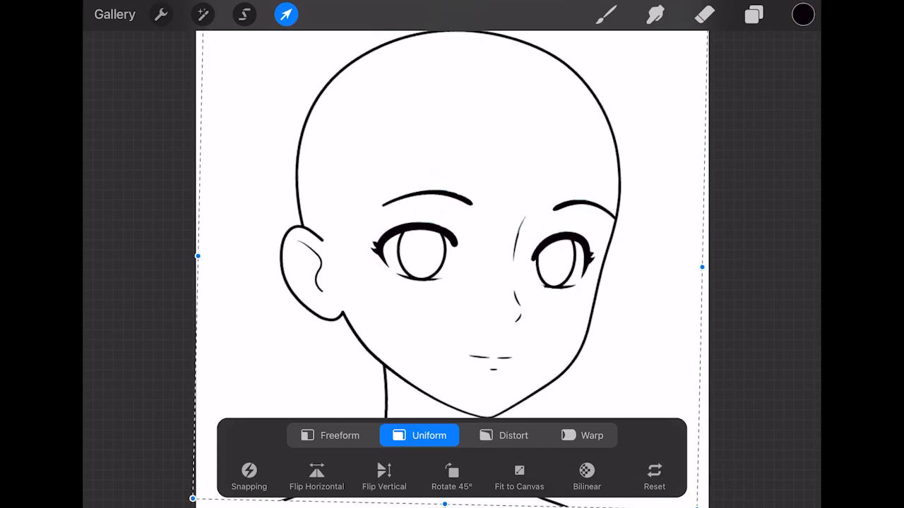
key("b")
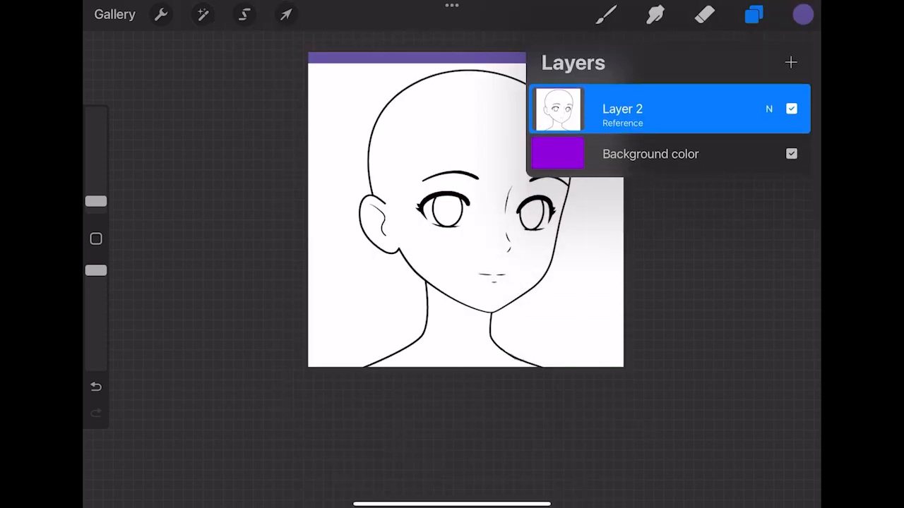
- Try the Color Dodge and Lighter Color blend modes on the head template layer
left_click(769, 109)
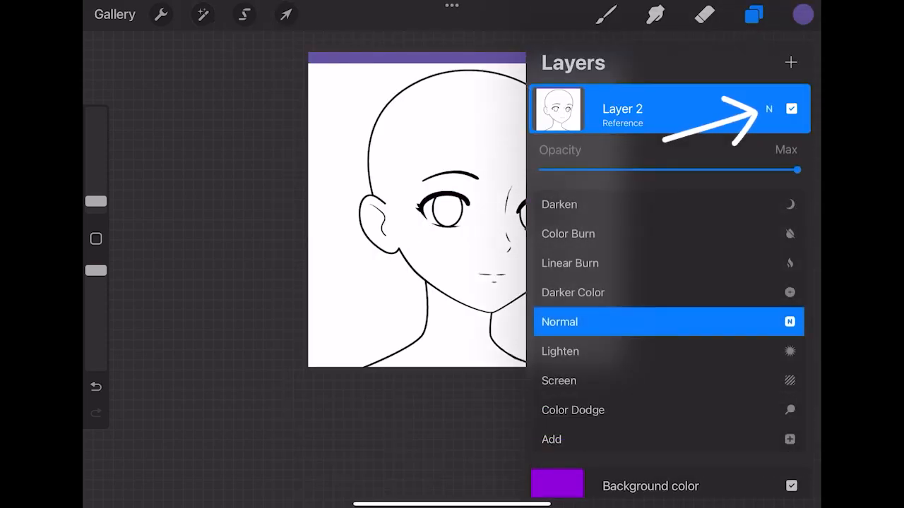
left_click(573, 410)
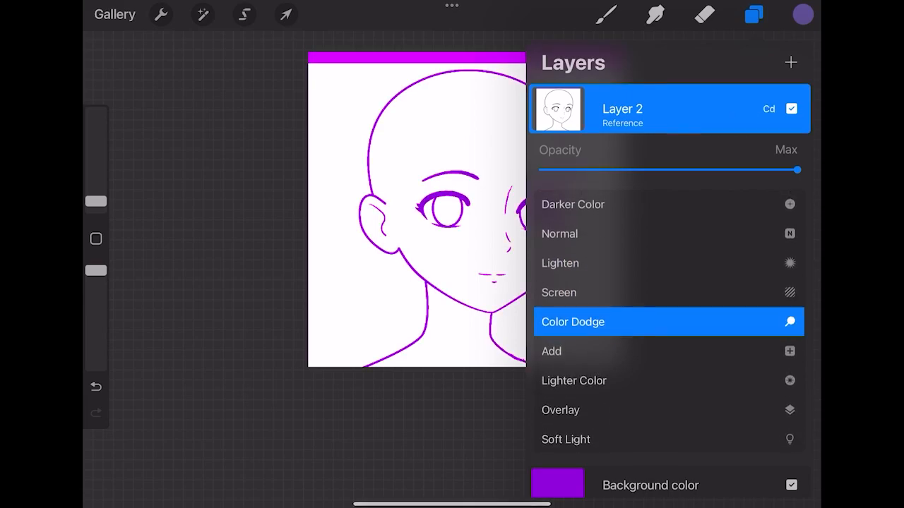
left_click(607, 351)
left_click(573, 351)
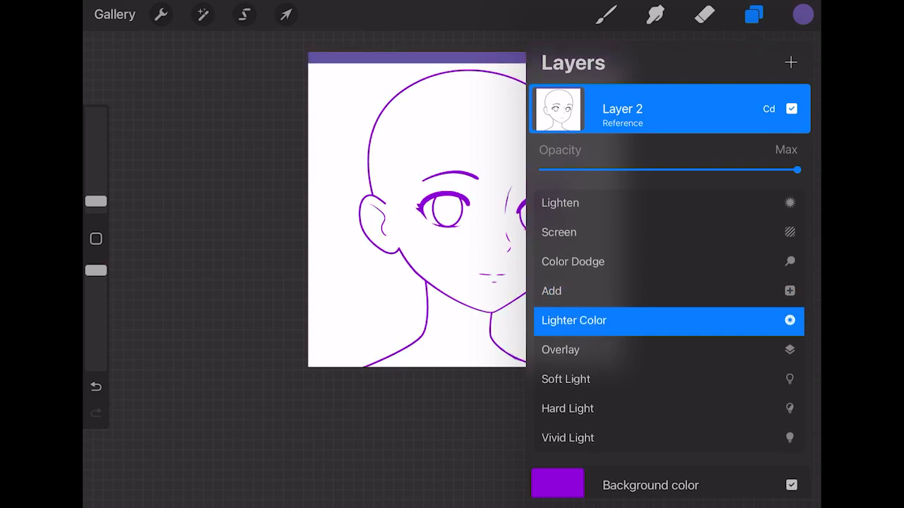
scroll(635, 283, "up", 1)
left_click(559, 200)
- Set the head template layer's blend mode to Darken
scroll(668, 321, "up", 2)
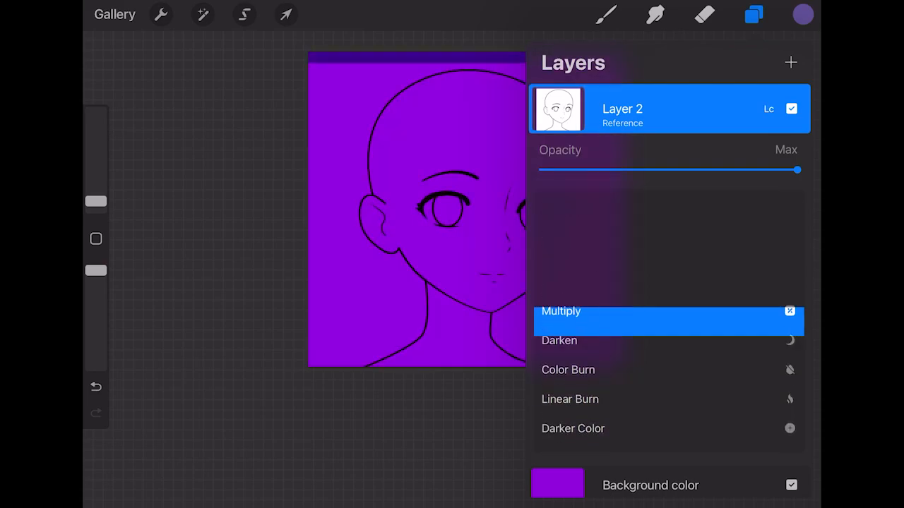
left_click(559, 351)
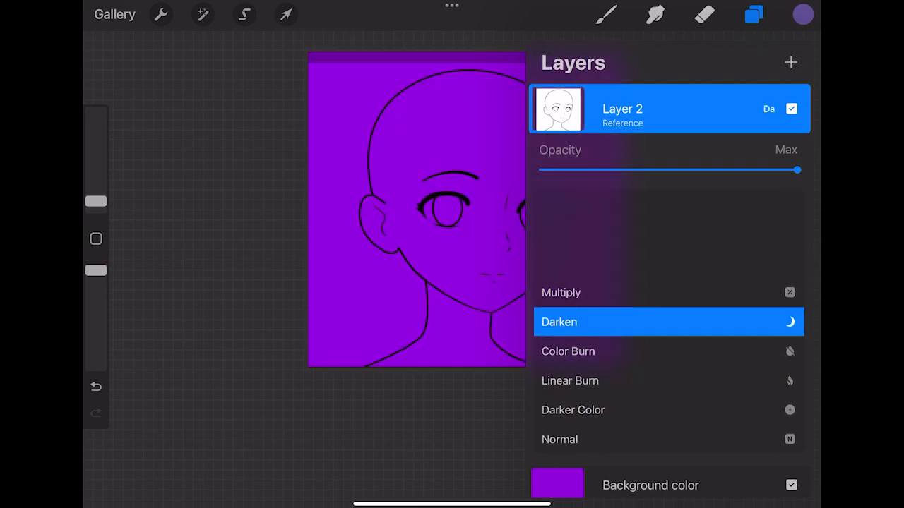
scroll(668, 322, "down", 1)
scroll(668, 322, "up", 1)
- Add a new layer and move it below the head template layer
left_click(803, 14)
left_click(754, 14)
left_click(790, 62)
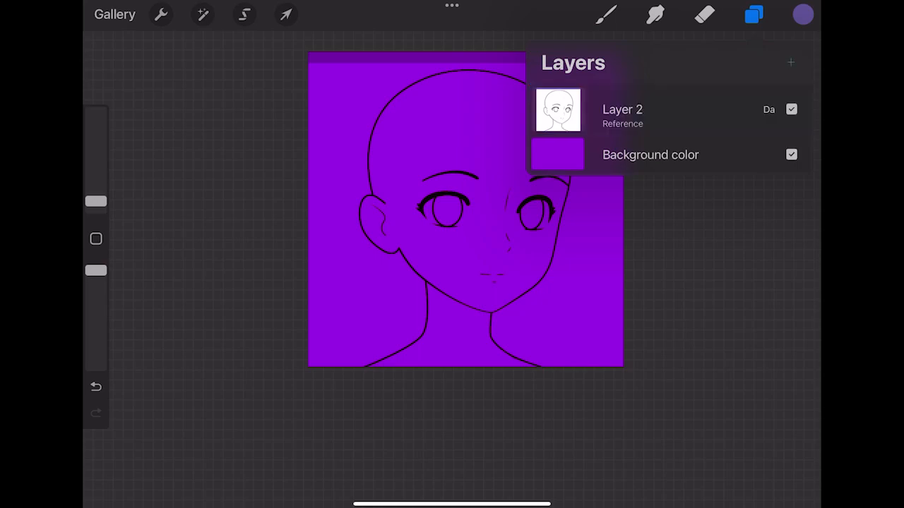
left_click_drag(621, 109, 641, 160)
- Choose the peach-orange color for the brush, make a test stroke on the face and set the brush size to 43%
left_click(704, 14)
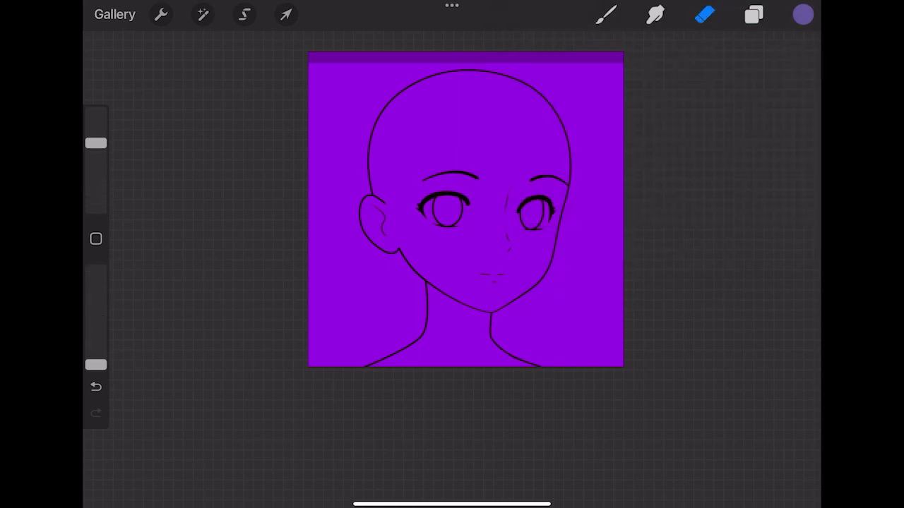
left_click(606, 14)
left_click(803, 14)
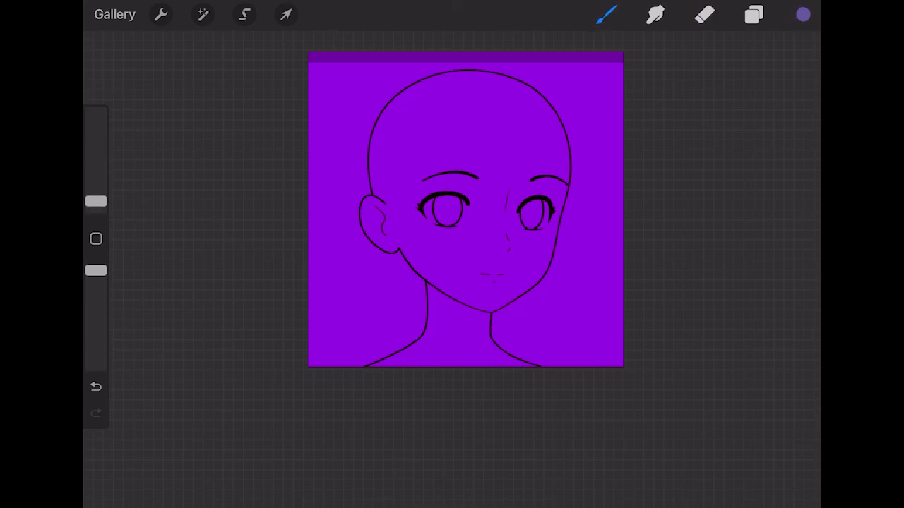
left_click(790, 56)
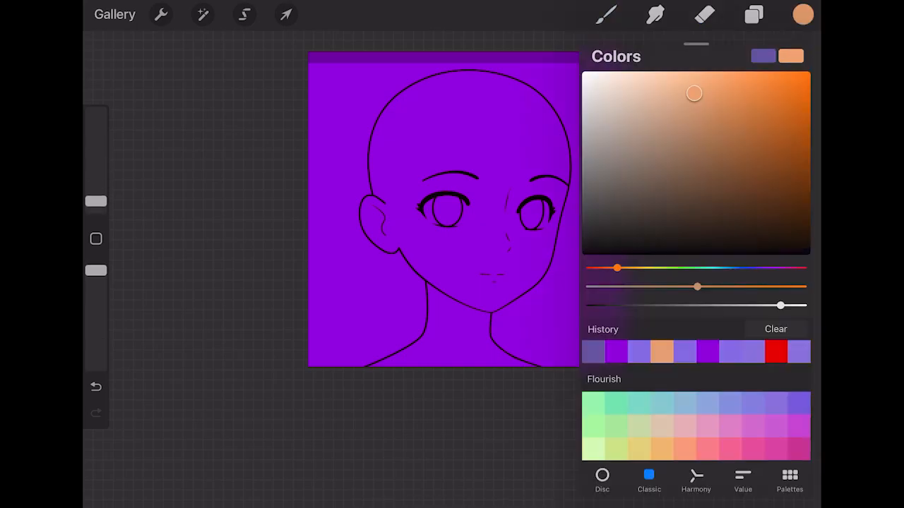
left_click(803, 14)
left_click_drag(484, 150, 486, 128)
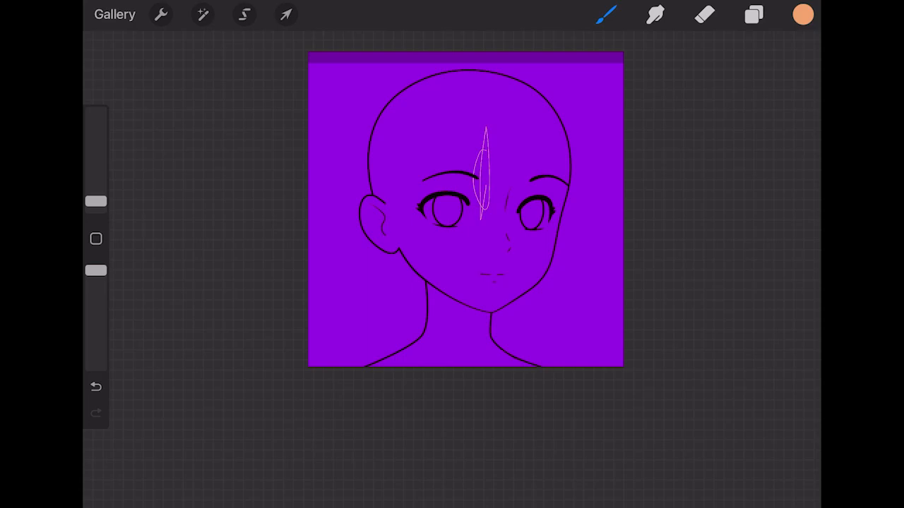
left_click_drag(96, 201, 96, 143)
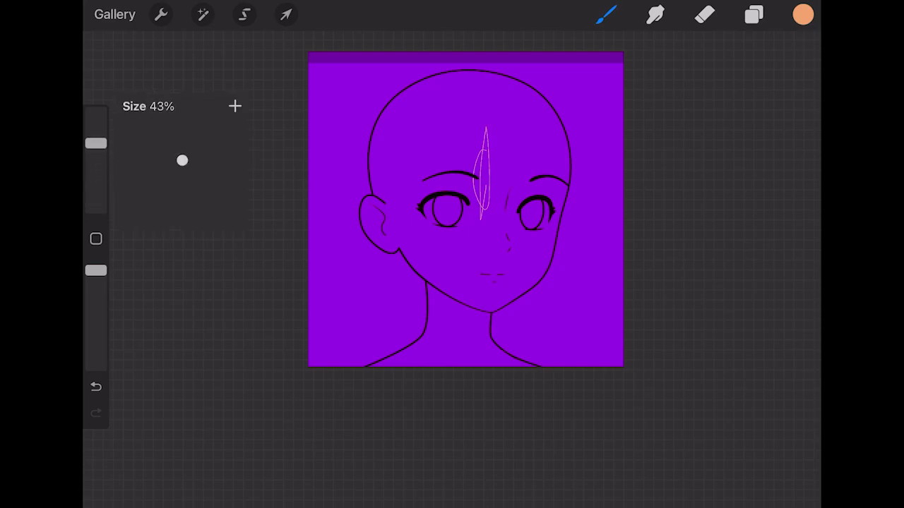
- Paint peach skin color across the forehead and around the eye and cheek nearest the ear
left_click_drag(490, 126, 467, 230)
left_click_drag(457, 174, 452, 216)
left_click_drag(481, 117, 446, 267)
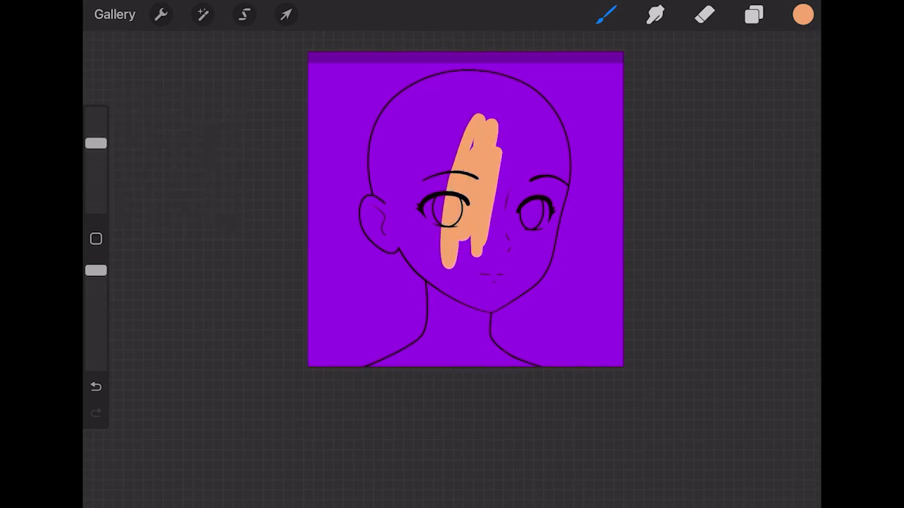
left_click_drag(458, 128, 460, 259)
mouse_move(466, 116)
left_mouse_down()
mouse_move(437, 226)
mouse_move(444, 113)
mouse_move(428, 250)
left_mouse_up()
mouse_move(429, 113)
left_mouse_down()
mouse_move(417, 244)
mouse_move(424, 205)
left_mouse_up()
mouse_move(417, 105)
left_mouse_down()
mouse_move(414, 240)
mouse_move(406, 113)
mouse_move(397, 208)
left_mouse_up()
left_click_drag(391, 124, 403, 229)
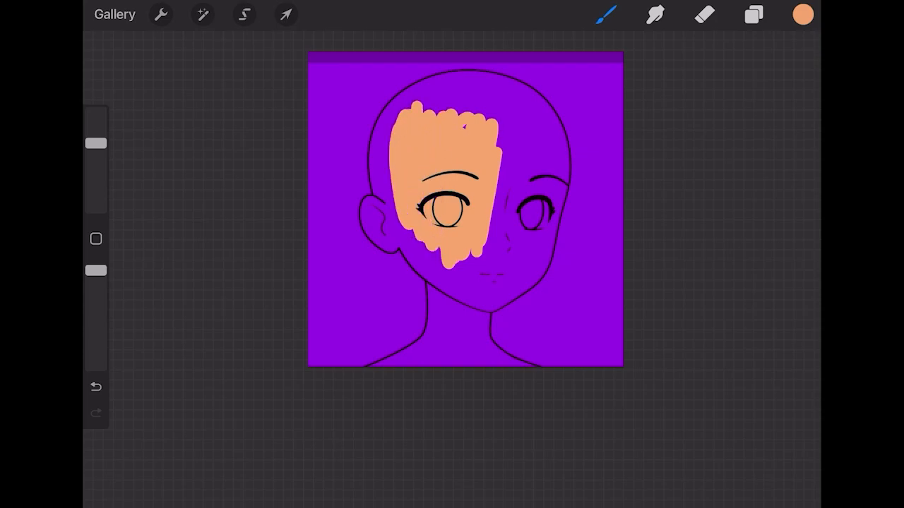
left_click_drag(389, 153, 428, 262)
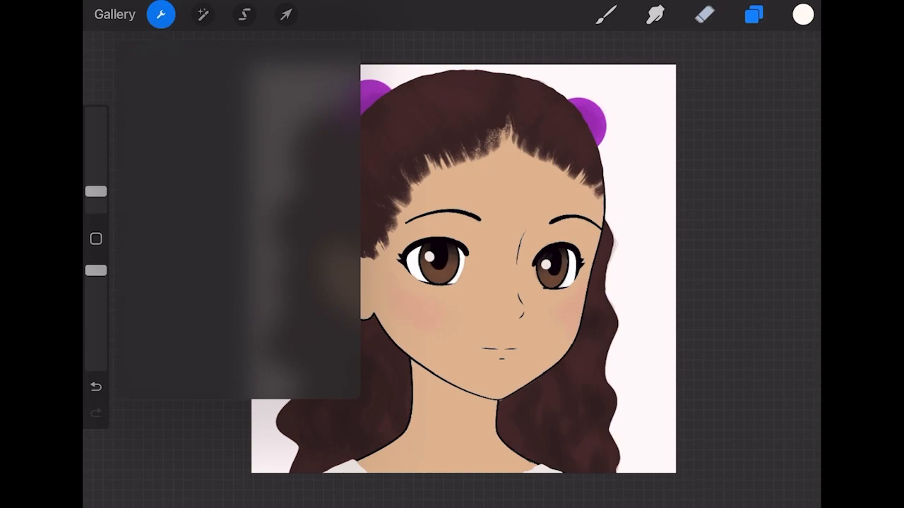
- Move Layer 15 out of the Eyes group and place it directly below Layer 1
left_click(754, 14)
left_click_drag(665, 105, 661, 487)
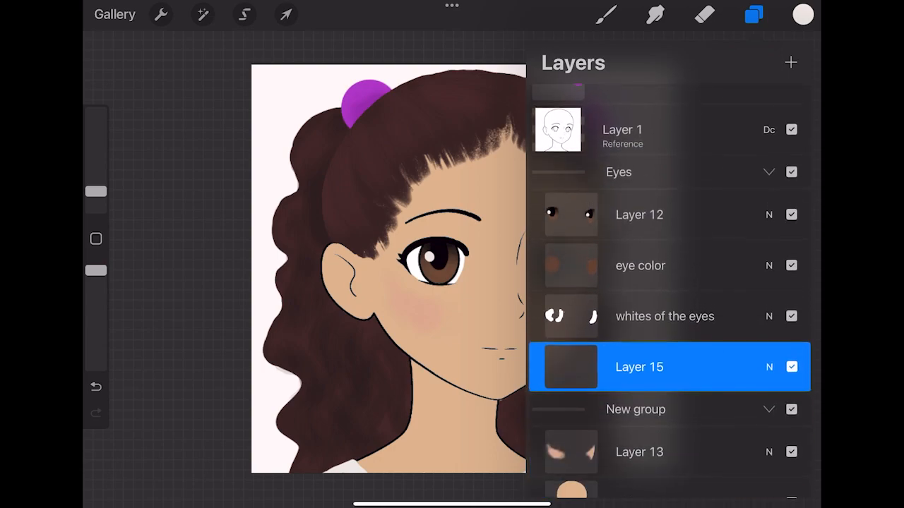
left_click_drag(639, 367, 642, 173)
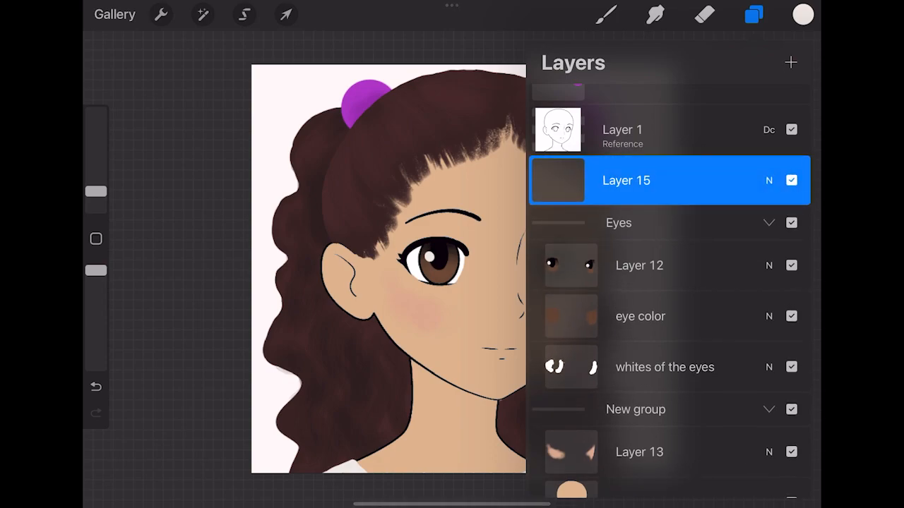
- Insert the happy anime face photo and position it over the drawn face
left_click(161, 15)
left_click(170, 177)
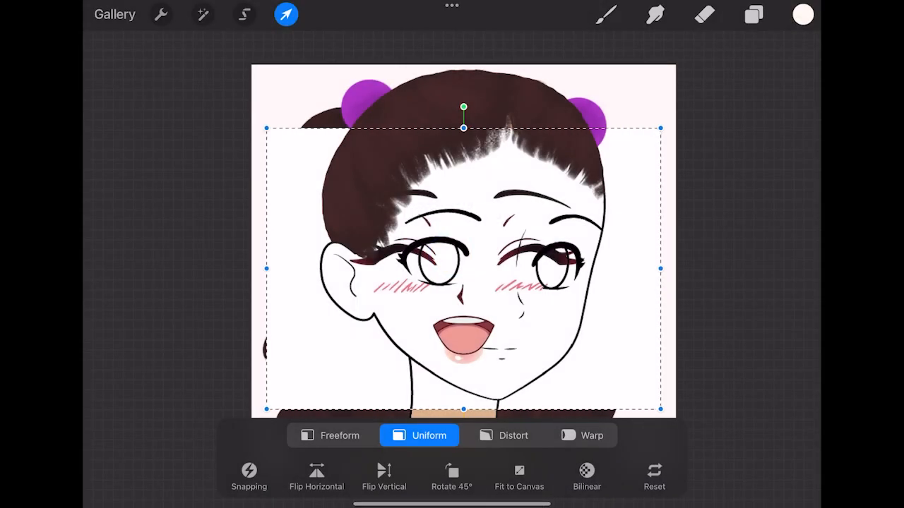
mouse_move(499, 274)
left_mouse_down()
mouse_move(496, 287)
mouse_move(523, 297)
mouse_move(500, 285)
left_mouse_up()
- Warp the inserted happy face photo so its eyes, nose and mouth fit the angle of the drawn face
left_click(582, 435)
left_click_drag(540, 208, 551, 214)
left_click_drag(507, 339, 502, 338)
mouse_move(498, 272)
left_mouse_down()
mouse_move(487, 260)
mouse_move(505, 276)
left_mouse_up()
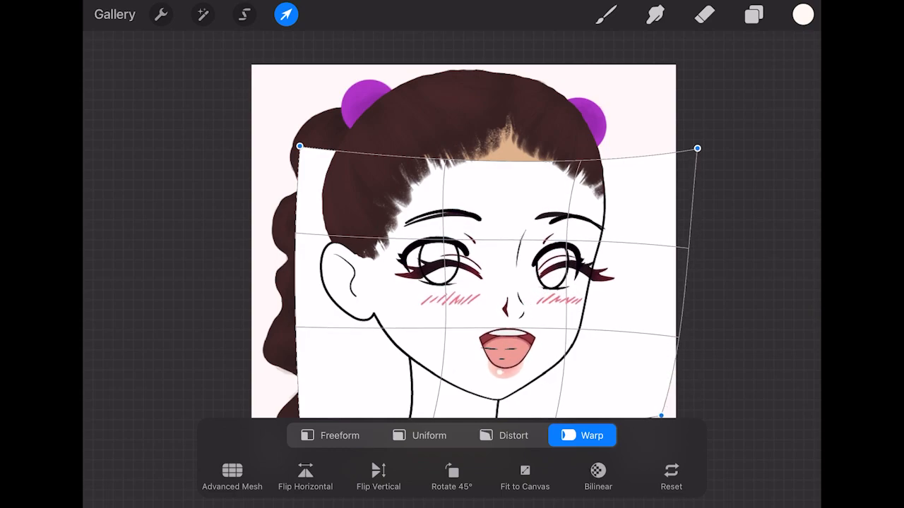
left_click(704, 15)
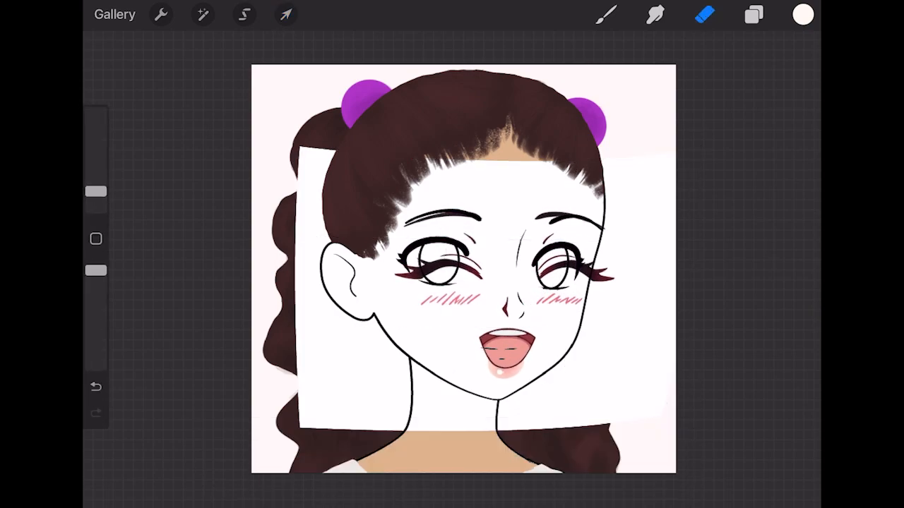
left_click(96, 413)
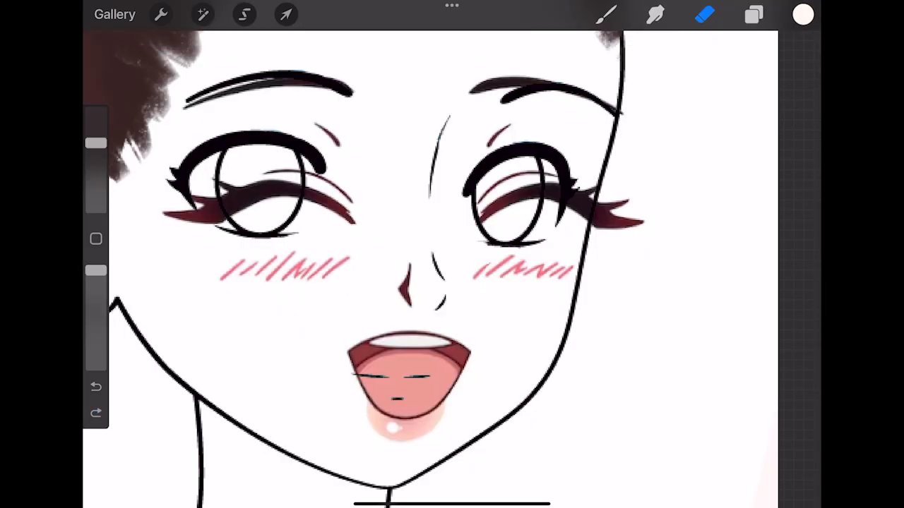
- Delete the Eyes group with Layer 12, eye color and whites of the eyes
left_click(754, 14)
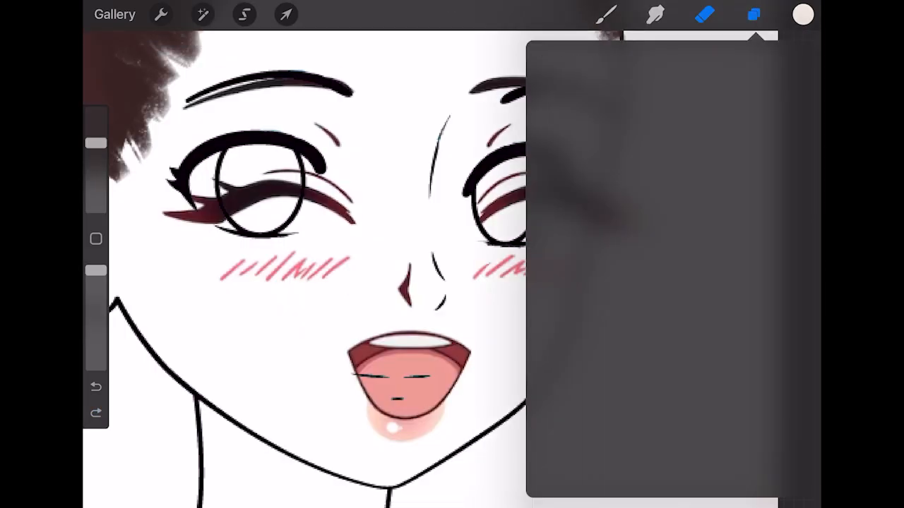
left_click_drag(706, 333, 607, 333)
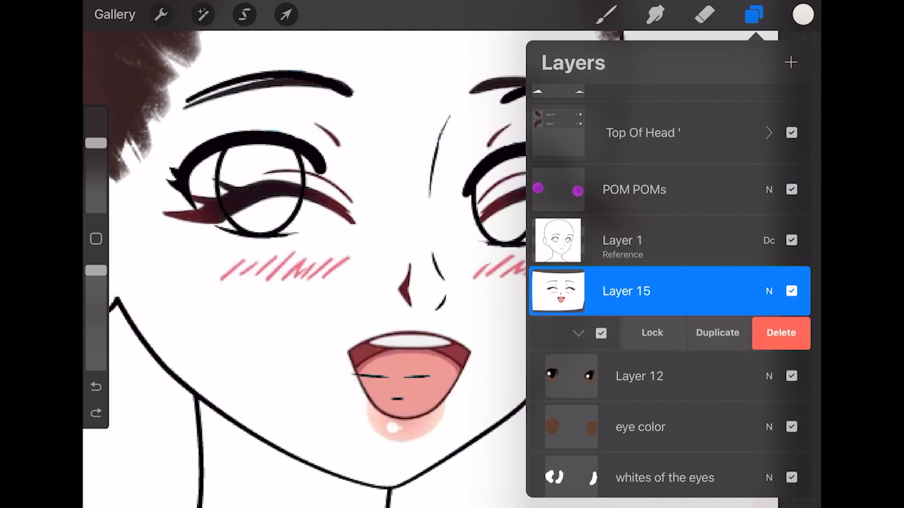
left_click(784, 333)
- Erase both open eyes from the line art on Layer 1 with the Hard Airbrush eraser
left_click(635, 240)
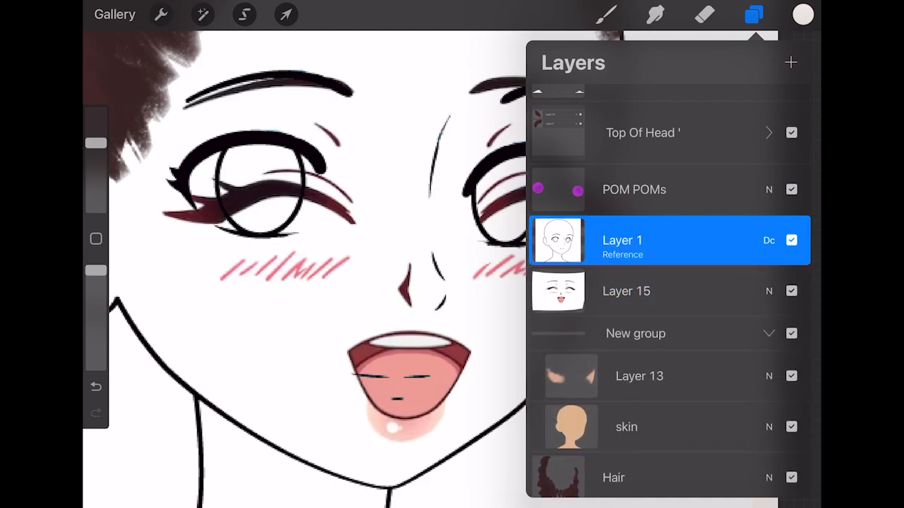
left_click(705, 14)
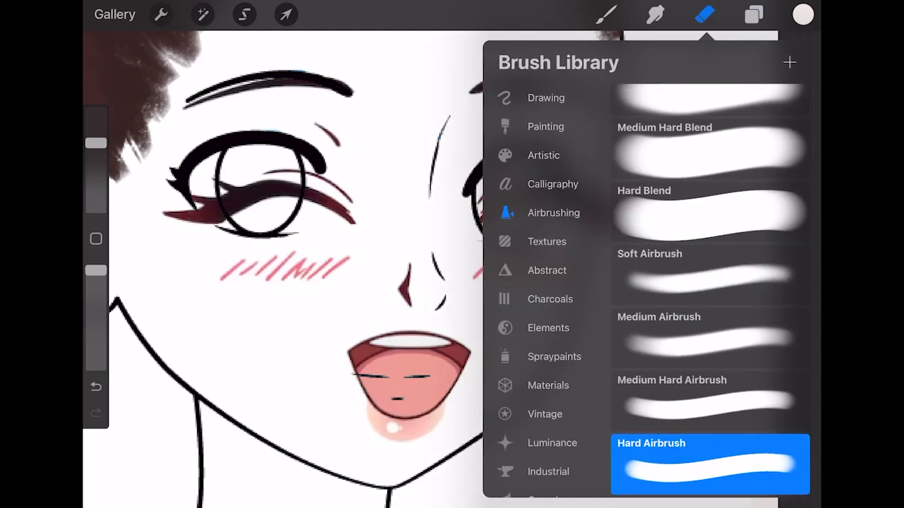
left_click(705, 14)
mouse_move(296, 142)
left_mouse_down()
mouse_move(201, 156)
mouse_move(302, 173)
left_mouse_up()
left_click_drag(192, 205, 175, 169)
left_click_drag(299, 140, 326, 174)
mouse_move(531, 149)
left_mouse_down()
mouse_move(598, 189)
mouse_move(530, 238)
mouse_move(502, 237)
left_mouse_up()
key("ctrl+z")
mouse_move(482, 185)
left_mouse_down()
mouse_move(533, 227)
mouse_move(552, 174)
left_mouse_up()
left_click_drag(481, 167, 573, 181)
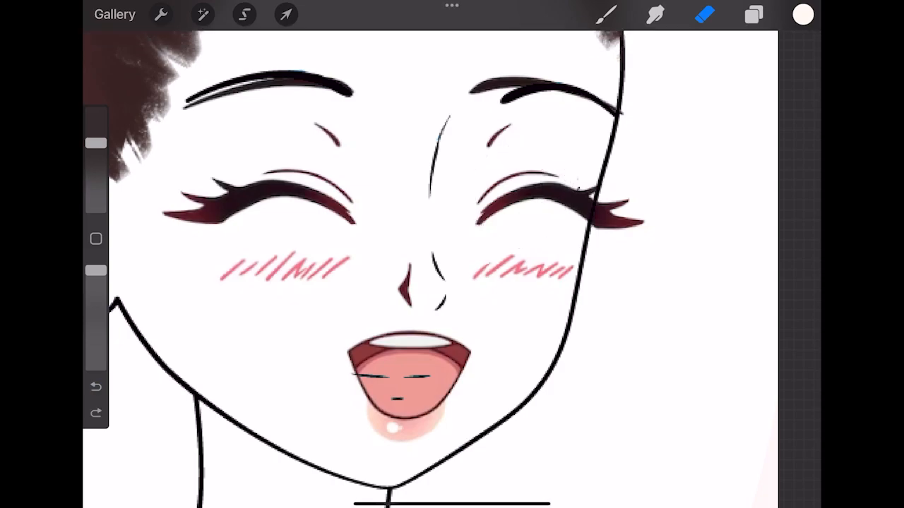
- Erase the white photo background on Layer 15 around the cheek, ear, forehead and rest of the face
left_click(754, 15)
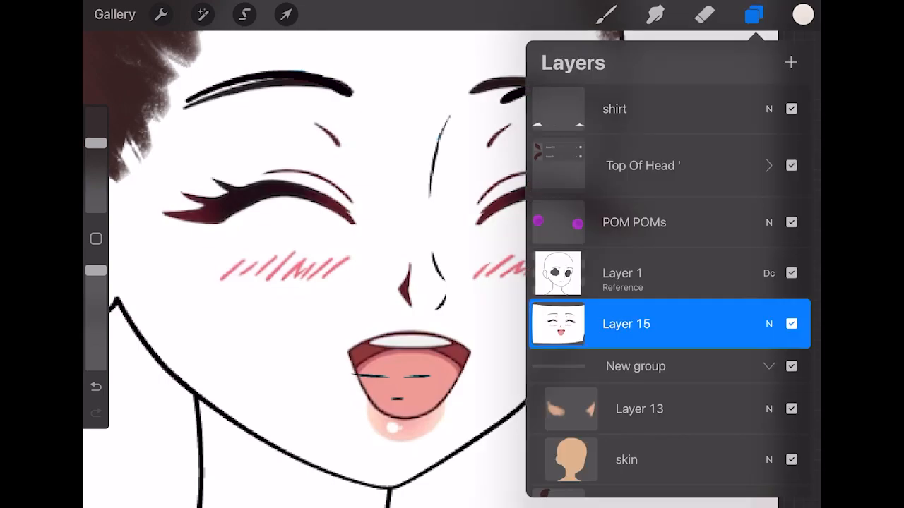
left_click(705, 14)
mouse_move(226, 291)
left_mouse_down()
mouse_move(221, 392)
mouse_move(156, 353)
mouse_move(127, 444)
mouse_move(95, 309)
mouse_move(106, 152)
left_mouse_up()
scroll(466, 247, "down", 4)
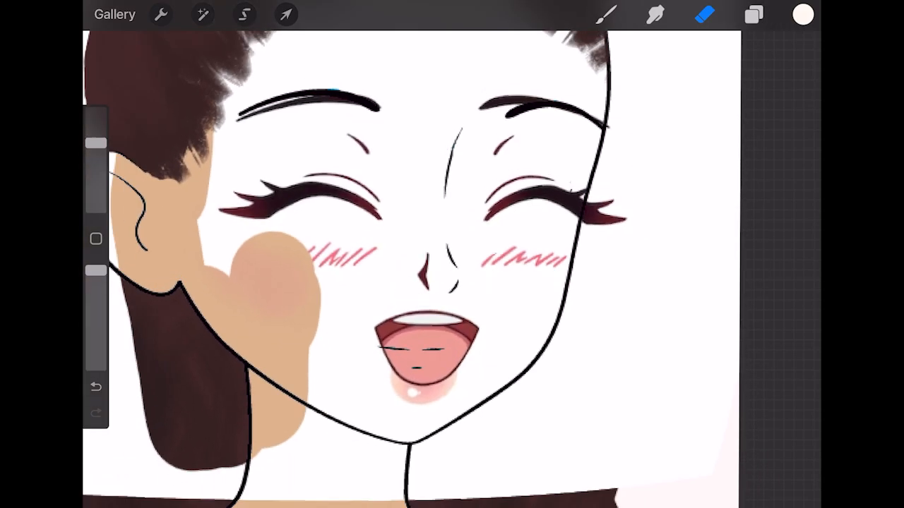
mouse_move(310, 72)
left_mouse_down()
mouse_move(392, 64)
mouse_move(333, 68)
left_mouse_up()
mouse_move(206, 156)
left_mouse_down()
mouse_move(208, 353)
mouse_move(168, 78)
left_mouse_up()
mouse_move(164, 185)
left_mouse_down()
mouse_move(183, 364)
mouse_move(203, 394)
mouse_move(277, 419)
mouse_move(560, 416)
mouse_move(641, 329)
mouse_move(581, 376)
mouse_move(571, 357)
mouse_move(586, 285)
mouse_move(561, 255)
left_mouse_up()
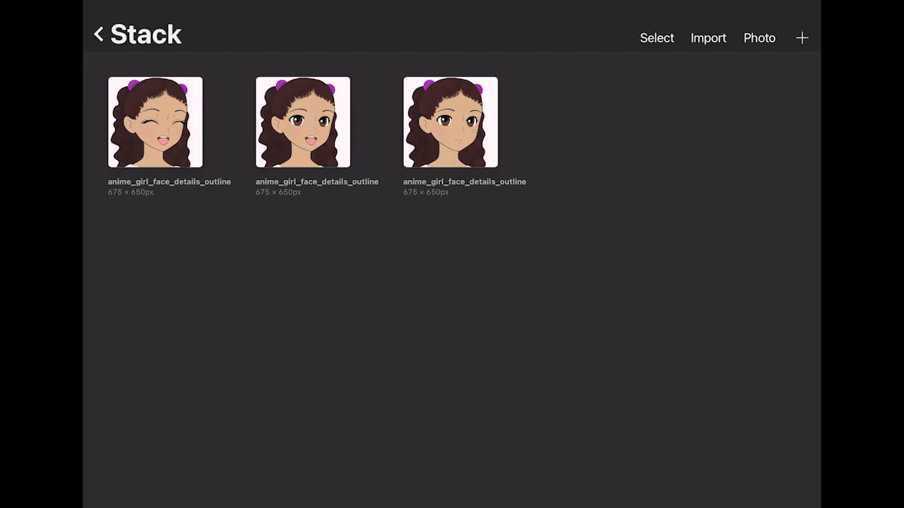
- Select the closed-mouth and open-mouth avatar drawings with open eyes in the Stack
left_click(656, 37)
left_click(450, 122)
left_click(303, 122)
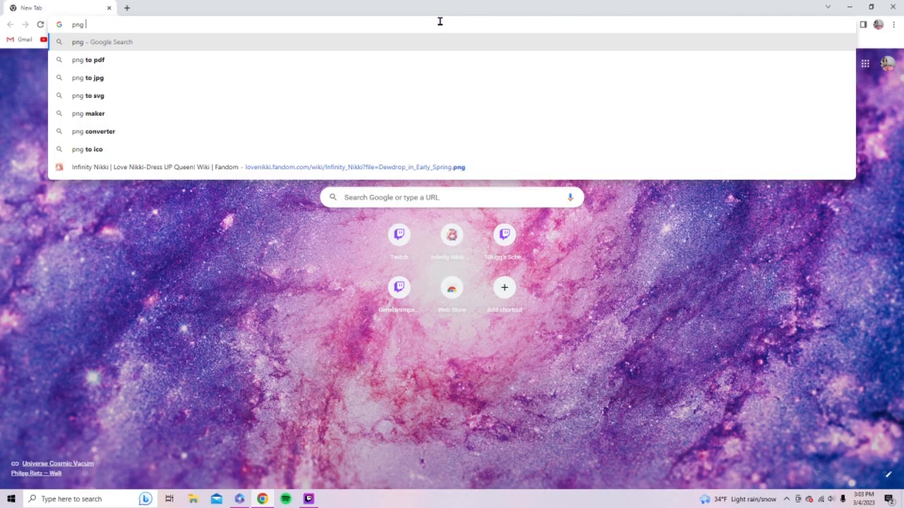
- Switch to Chrome, search Google for "pngtuber program" and open the veadotube website
key("BackSpace")
type("tuber")
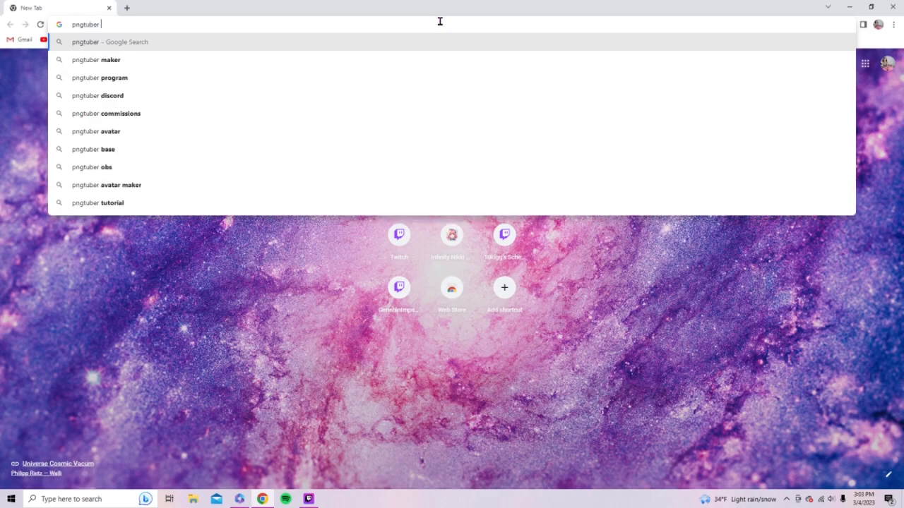
left_click(218, 79)
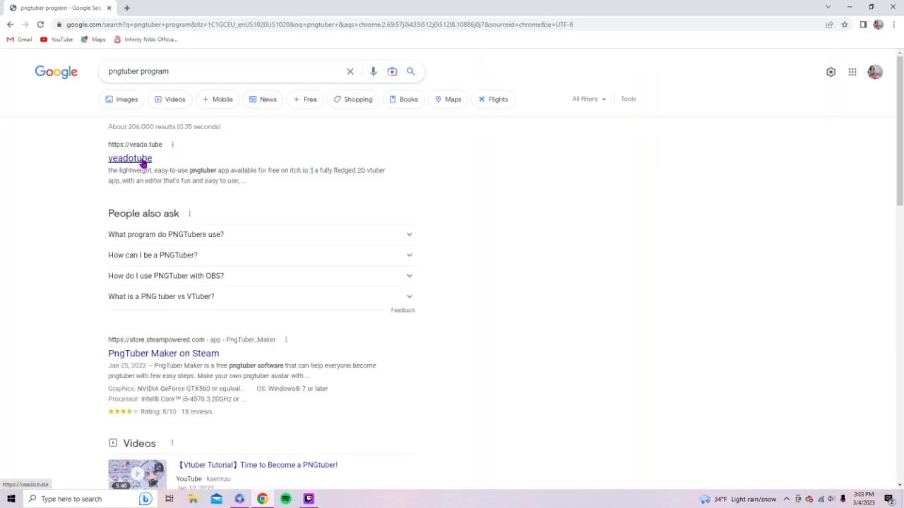
left_click(135, 158)
- Look through the veadotube site's offerings and open the veadotube mini page
scroll(516, 266, "down", 1)
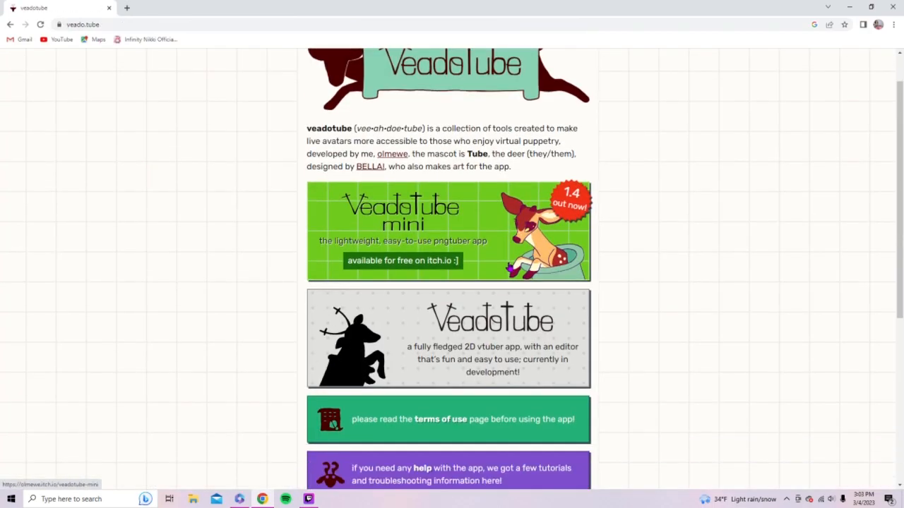
scroll(512, 278, "down", 3)
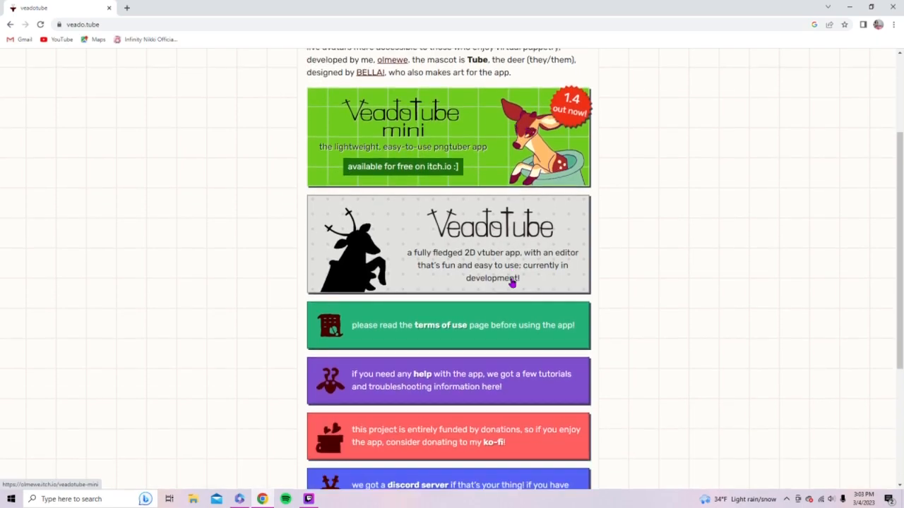
scroll(557, 284, "down", 2)
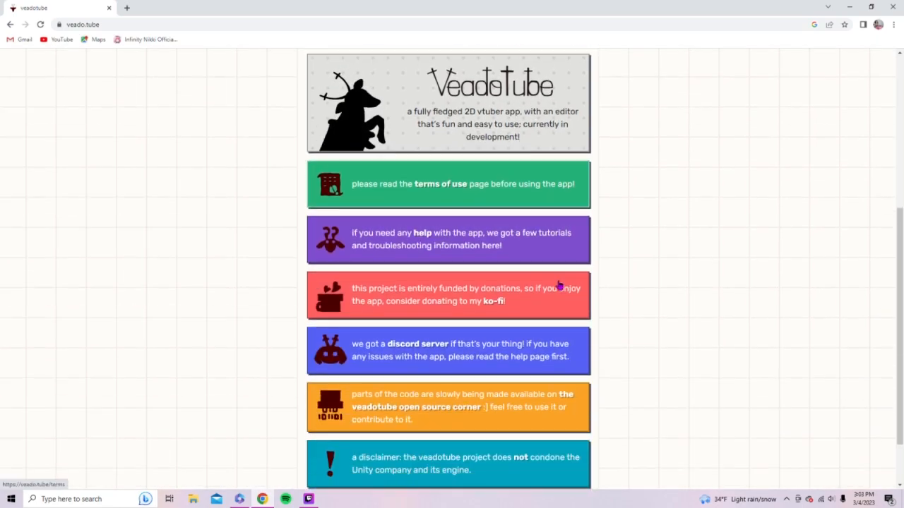
scroll(557, 284, "down", 1)
scroll(557, 284, "up", 4)
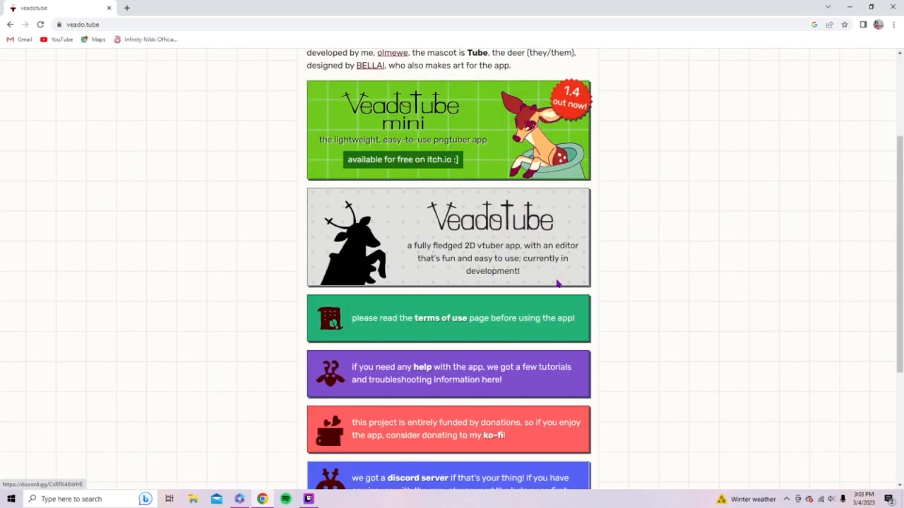
scroll(556, 284, "up", 1)
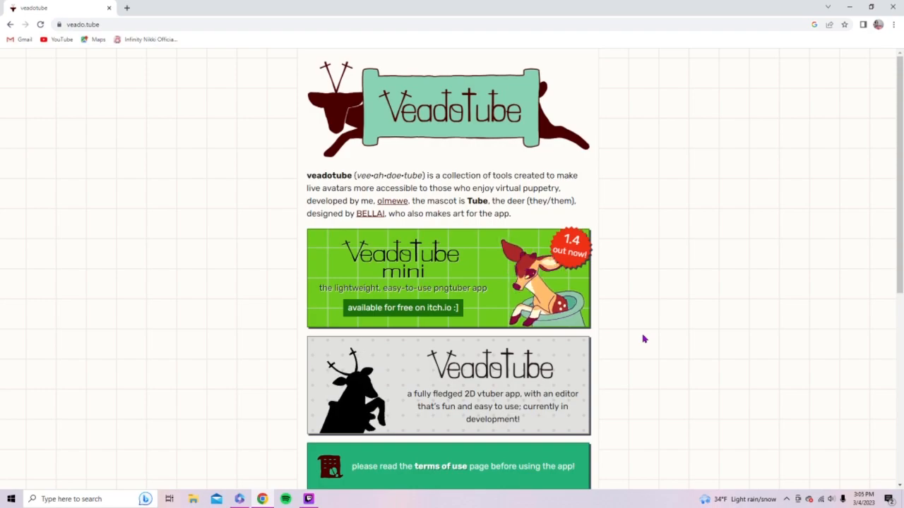
left_click(438, 276)
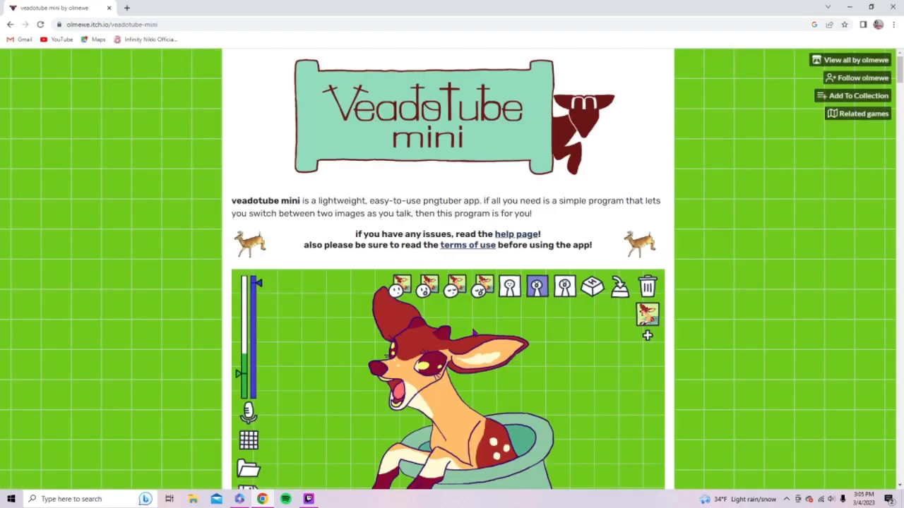
- Start the veadotube mini download from its itch.io page and continue to the files without paying
scroll(477, 336, "down", 3)
scroll(478, 336, "down", 4)
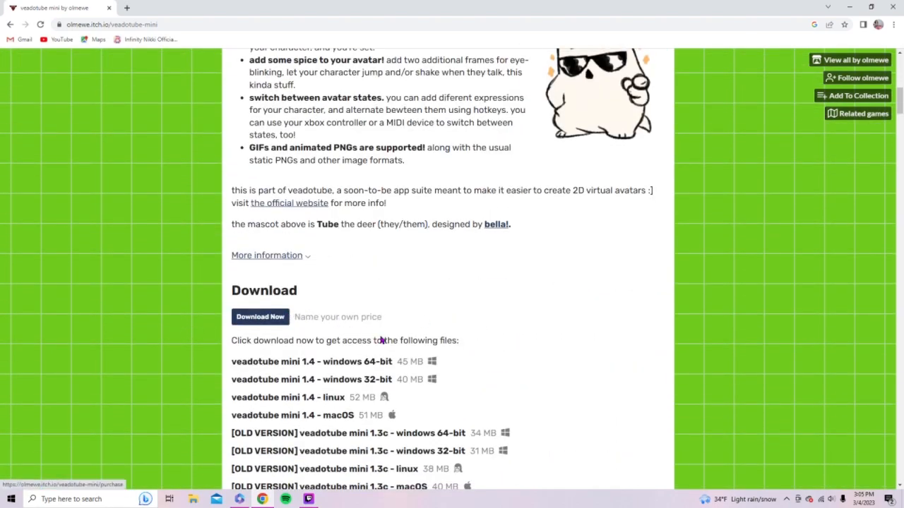
scroll(417, 385, "down", 1)
scroll(416, 385, "down", 1)
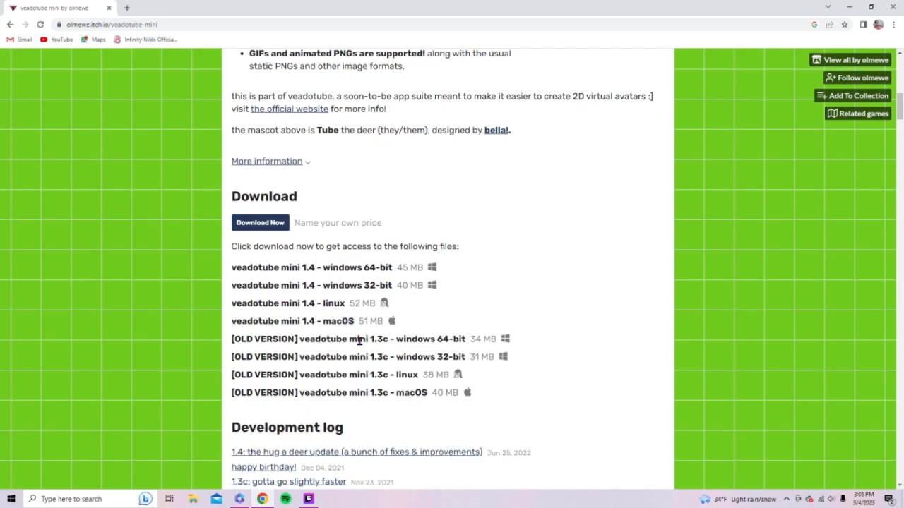
scroll(402, 377, "down", 2)
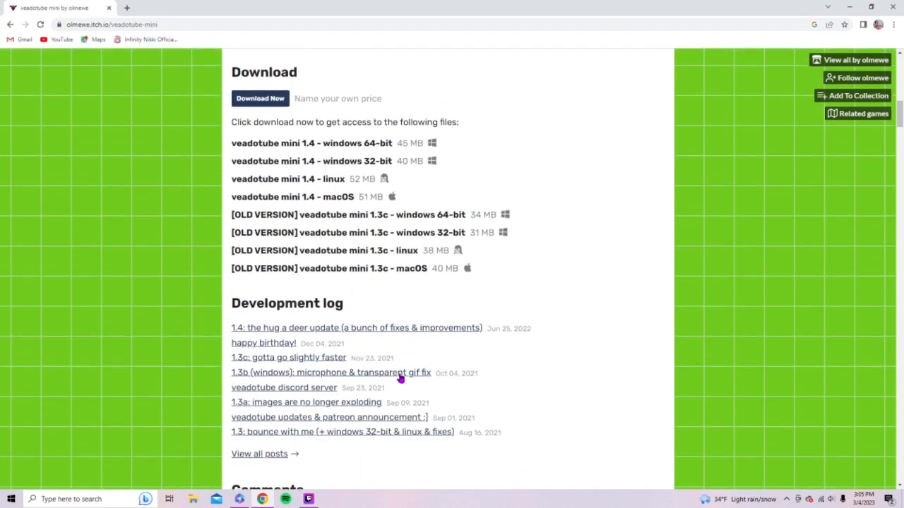
scroll(403, 375, "down", 1)
right_click(345, 129)
left_click(299, 107)
left_click(259, 81)
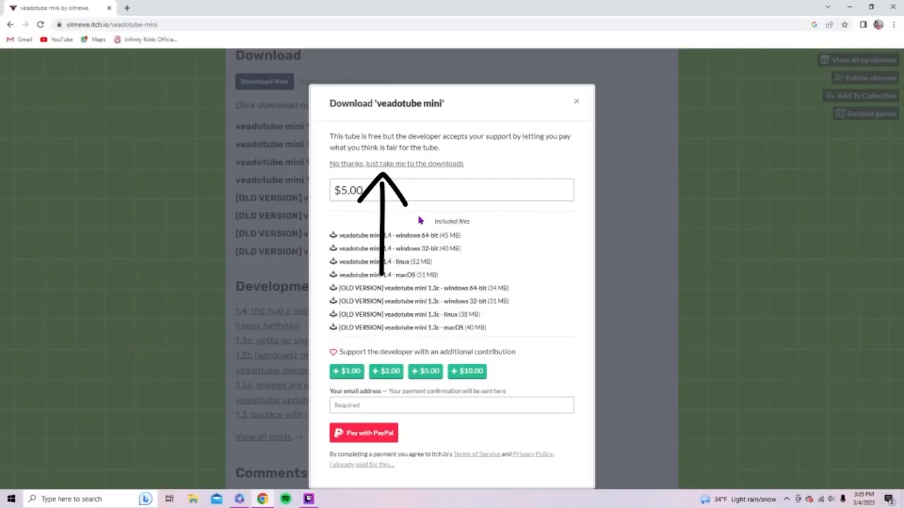
left_click(417, 163)
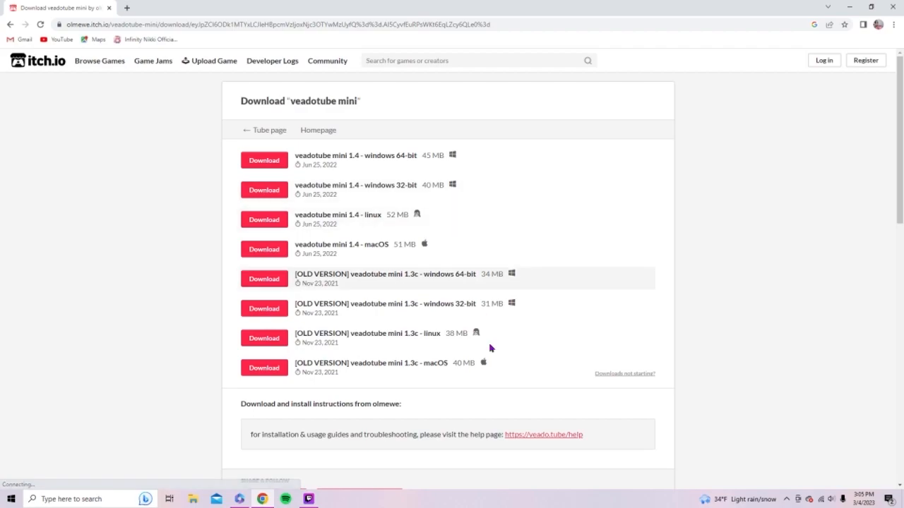
- Download the veadotube mini 1.4 windows 64-bit zip and open the downloaded archive
left_click(278, 162)
left_click(53, 476)
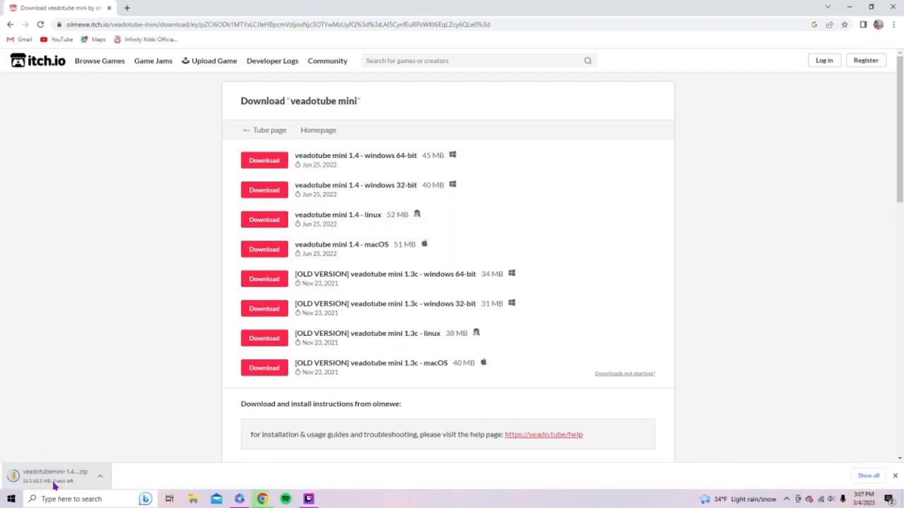
left_click(101, 477)
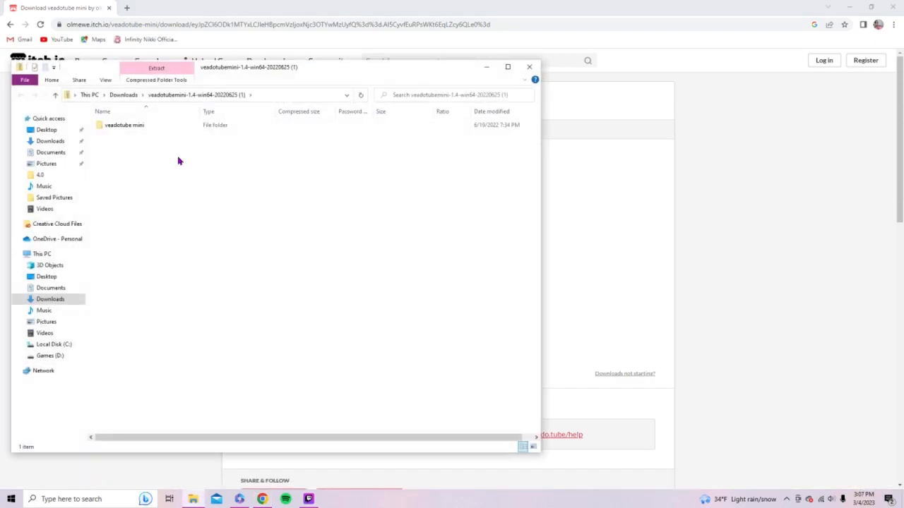
- Extract all files of the veadotube mini archive to the suggested Downloads folder
left_click(120, 127)
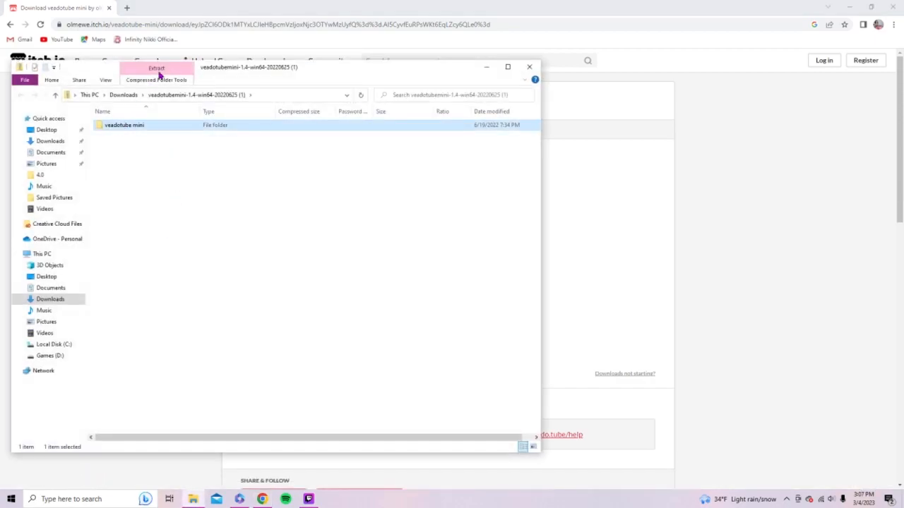
left_click(157, 71)
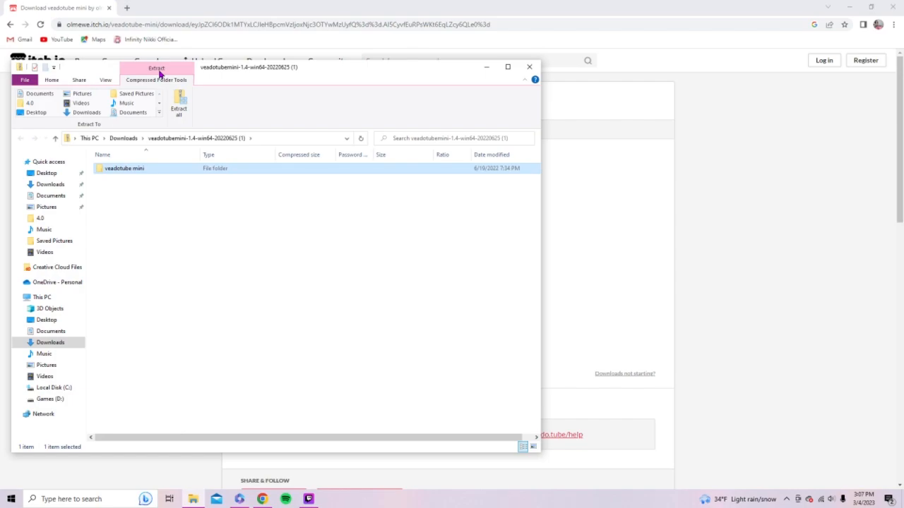
left_click(179, 105)
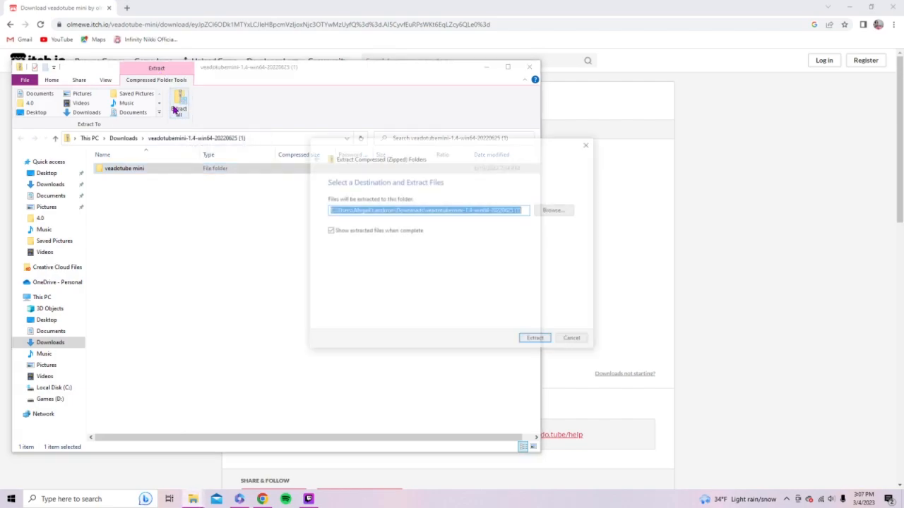
left_click(538, 341)
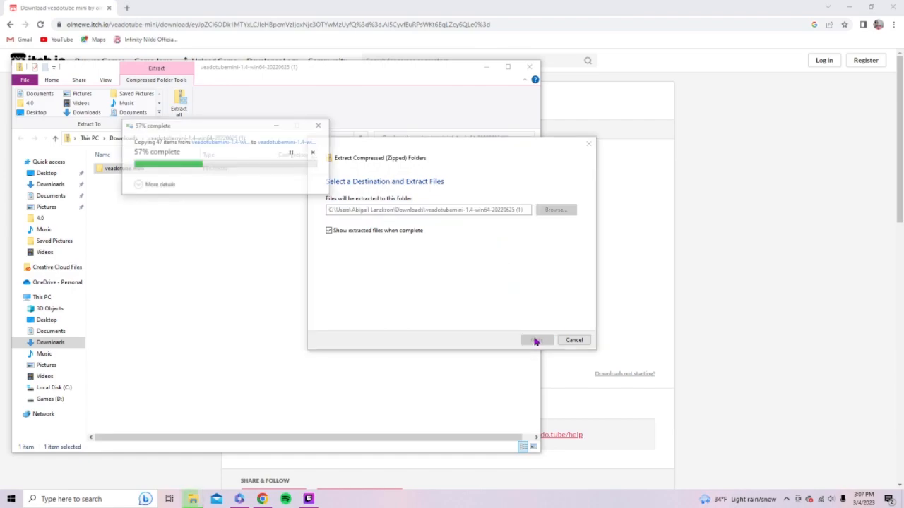
- Launch veadotube mini from the extracted folder and load anime_girl_face_details_outline 1 as the closed-mouth image
double_click(125, 183)
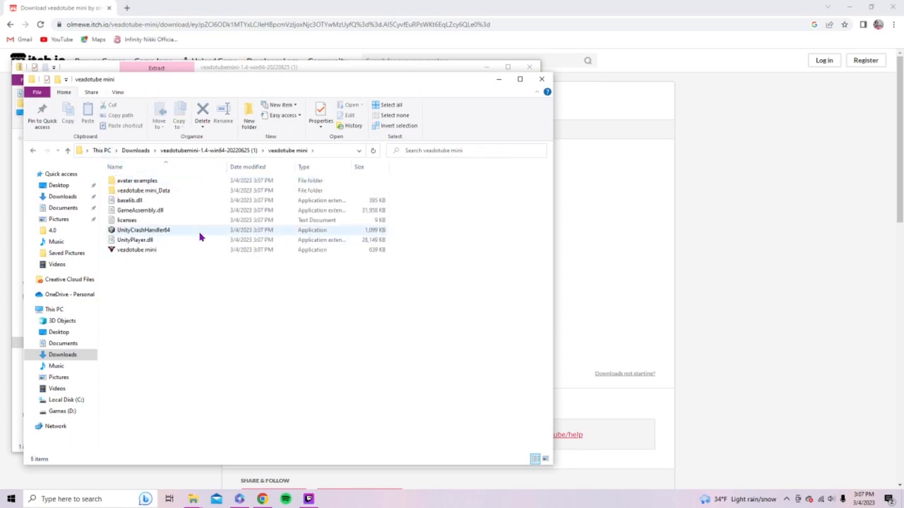
double_click(149, 253)
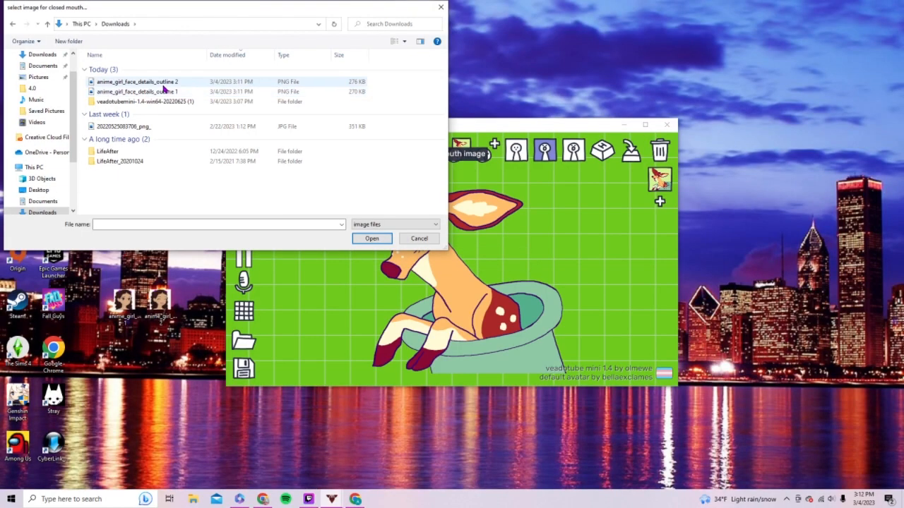
double_click(163, 91)
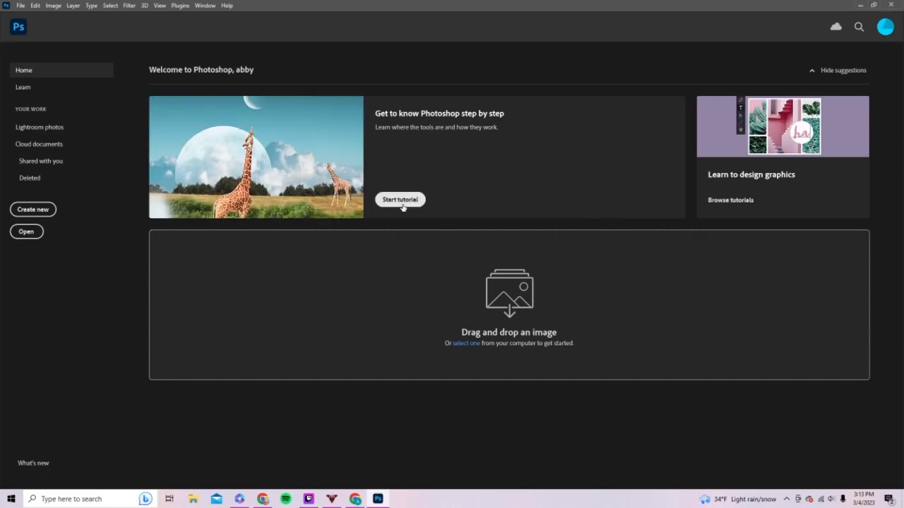
- Create a new 1000 x 1000 pixel document at 300 pixels/inch with a white background
left_click(34, 210)
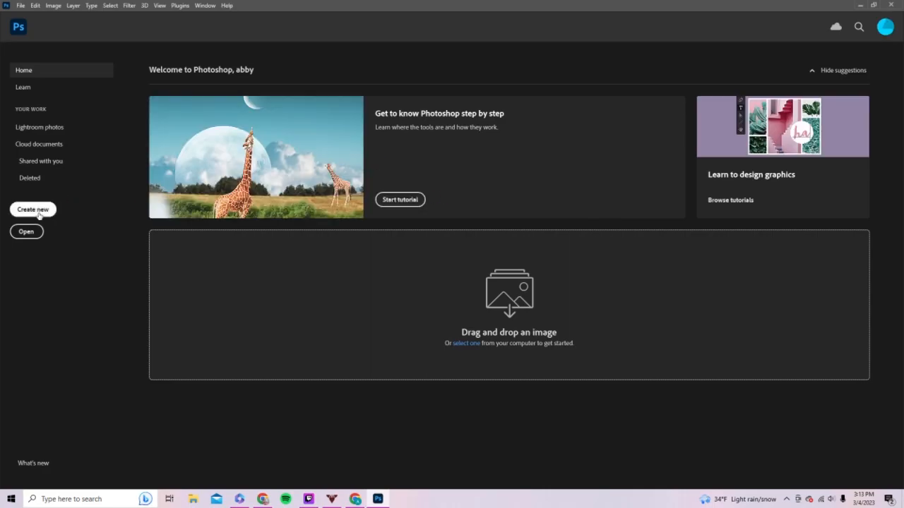
left_click(580, 161)
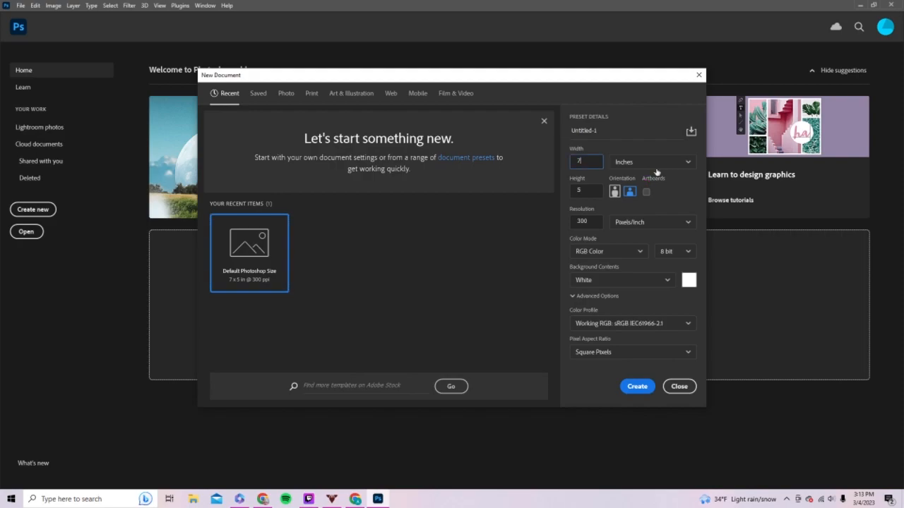
left_click(681, 161)
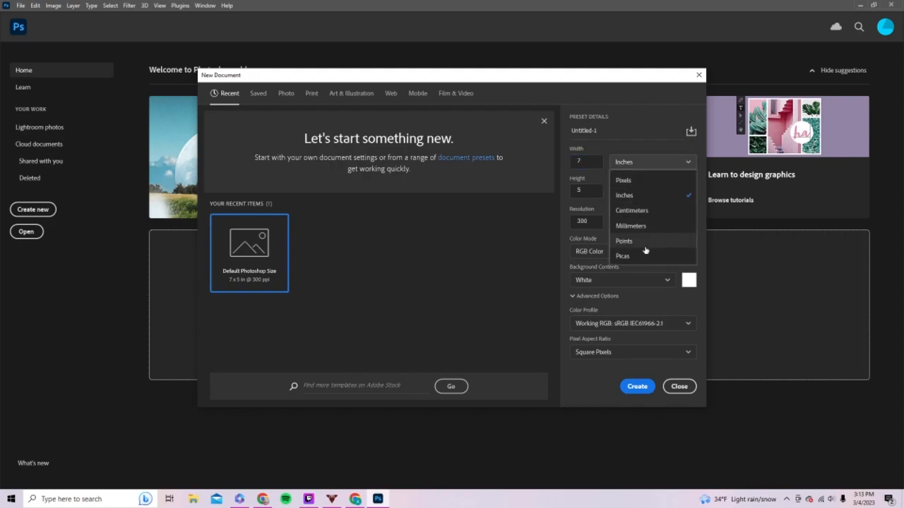
left_click(638, 180)
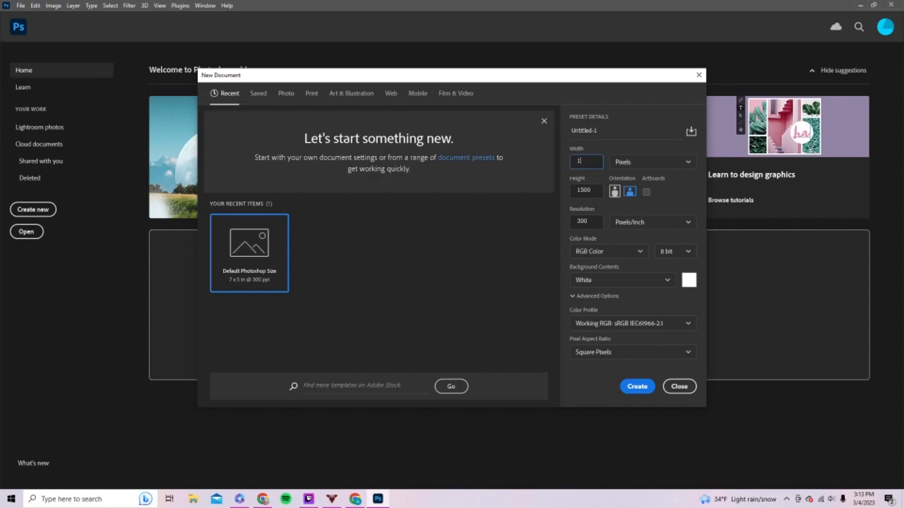
type("100")
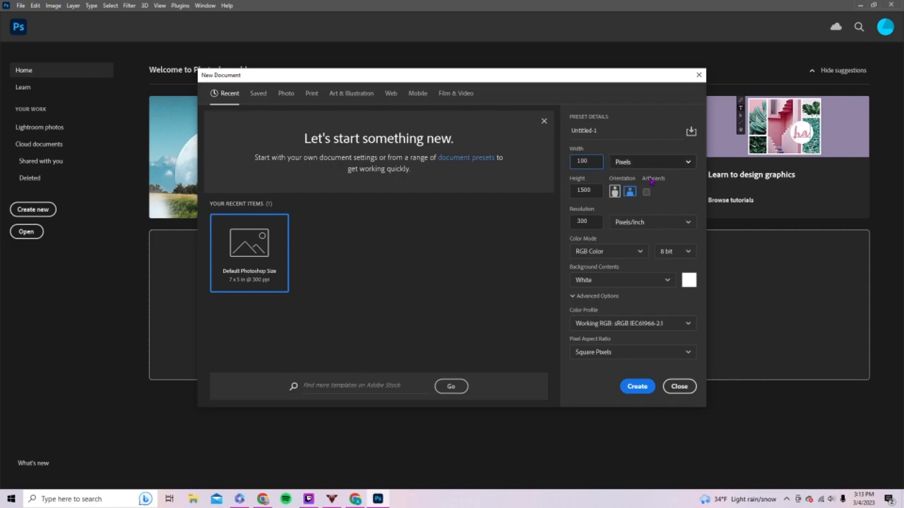
left_click_drag(597, 190, 568, 195)
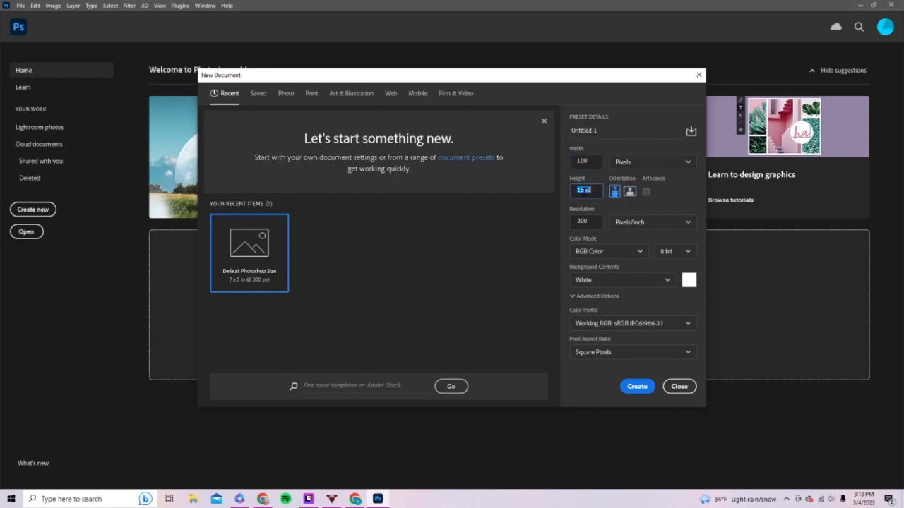
type("0")
key("Return")
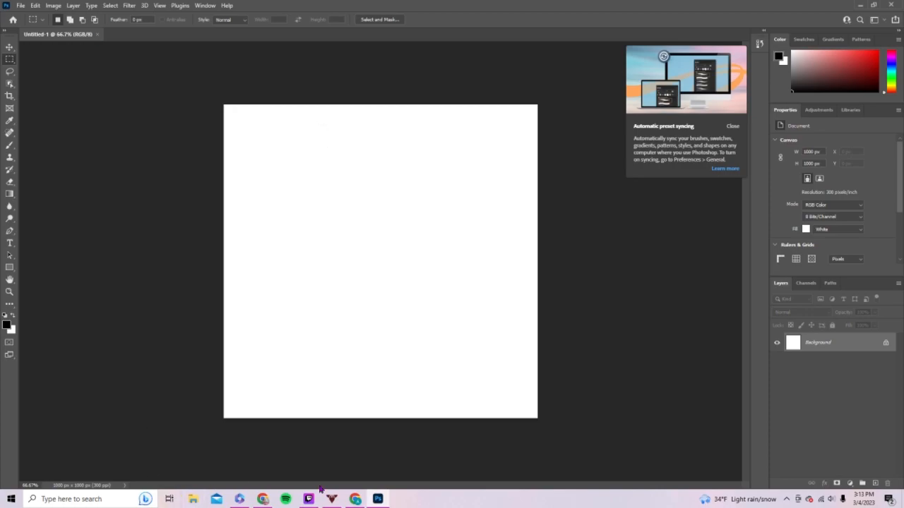
- Open the image anime_girl_face_details_outline 1.png from the computer
left_click(21, 6)
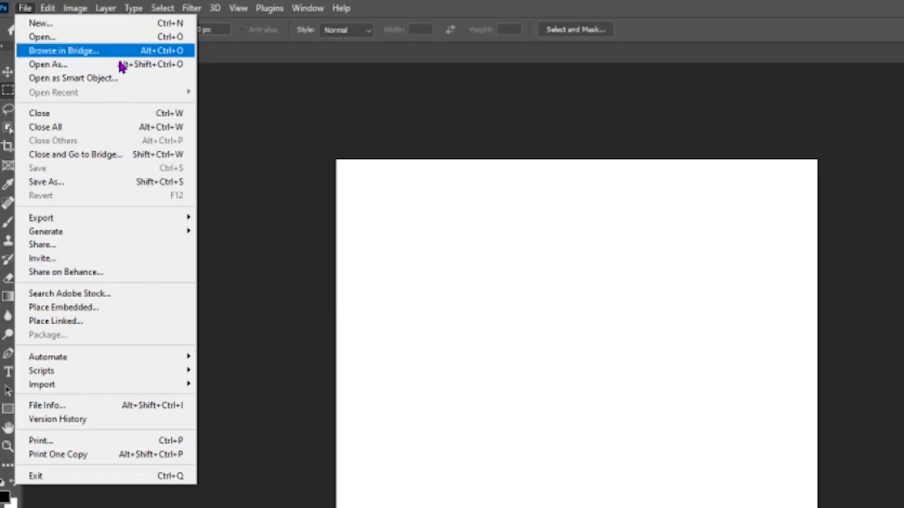
left_click(145, 37)
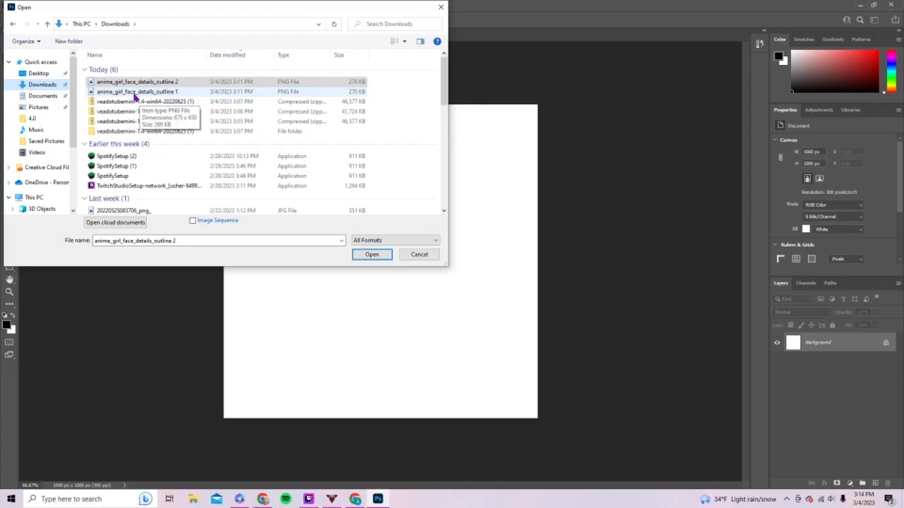
double_click(134, 93)
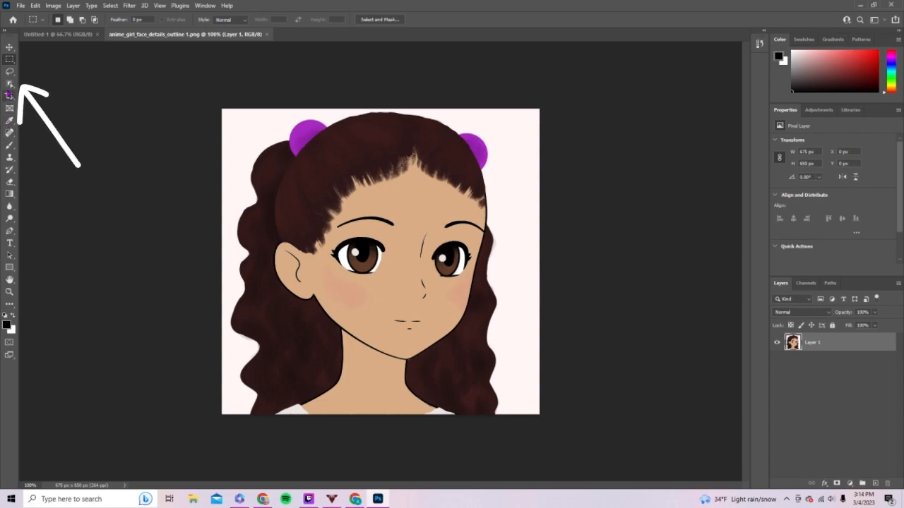
- Start Select and Mask on the character and add the front hair, the face and the eye nearest the ear to the selection
left_click(10, 73)
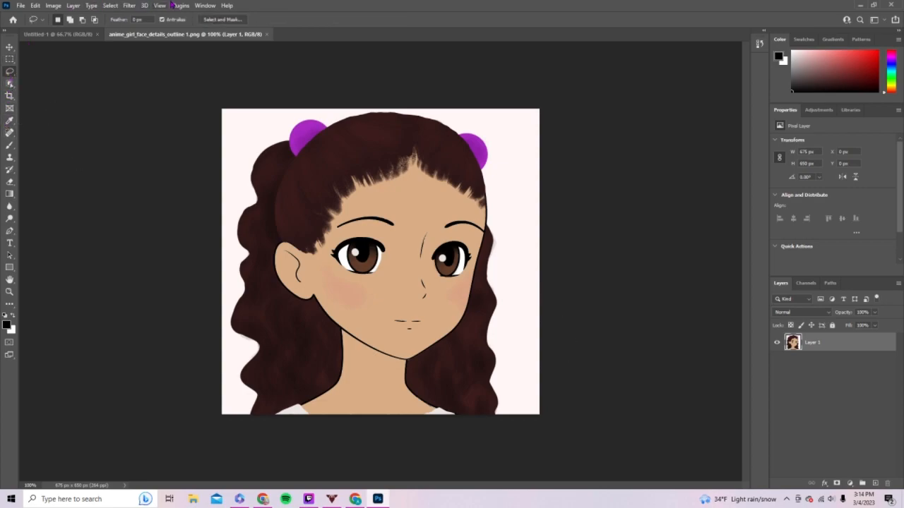
left_click(111, 6)
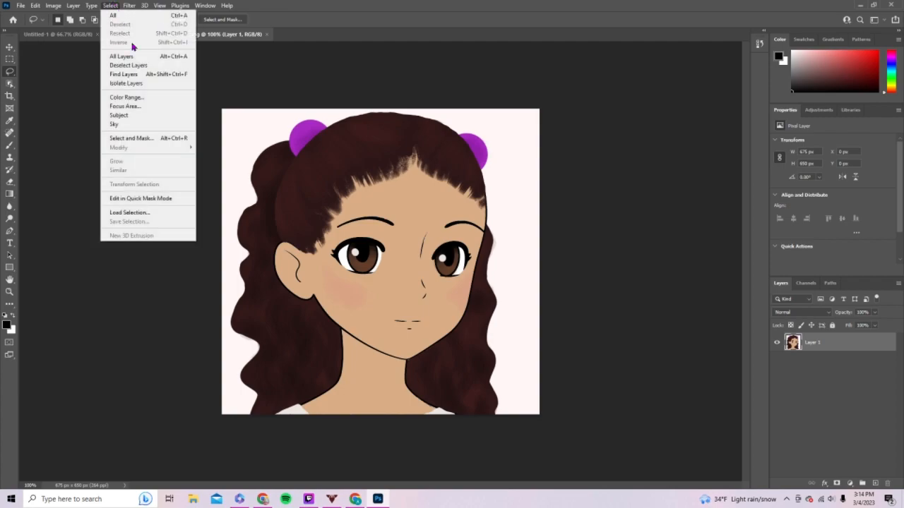
left_click(142, 141)
mouse_move(332, 170)
left_mouse_down()
mouse_move(315, 181)
mouse_move(416, 138)
left_mouse_up()
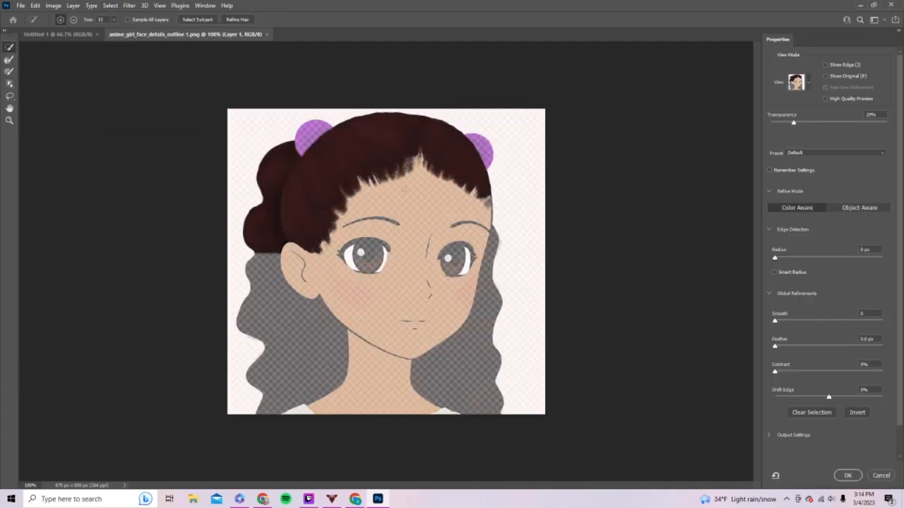
left_click_drag(416, 231, 382, 304)
left_click(355, 264)
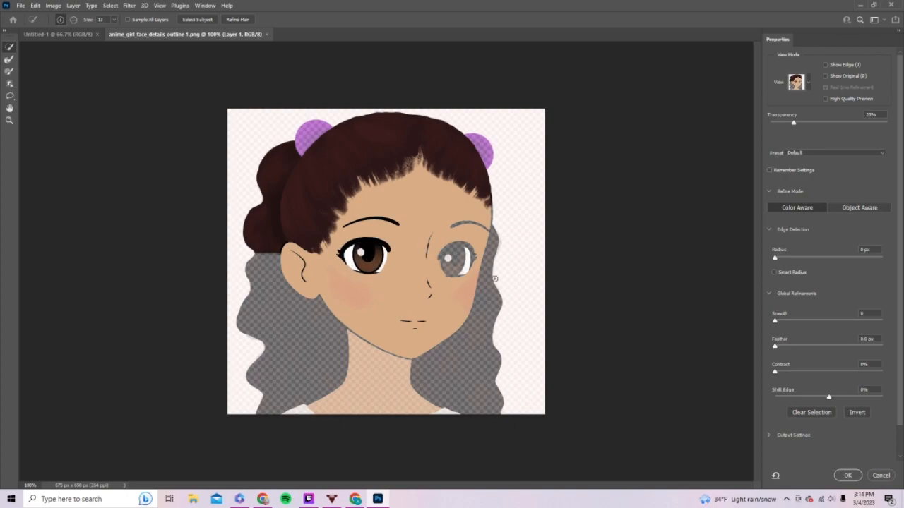
- Add the other eye, both purple hair ties, the side hair and the neck to the selection, and apply it as a layer mask
left_click(457, 262)
left_click(488, 154)
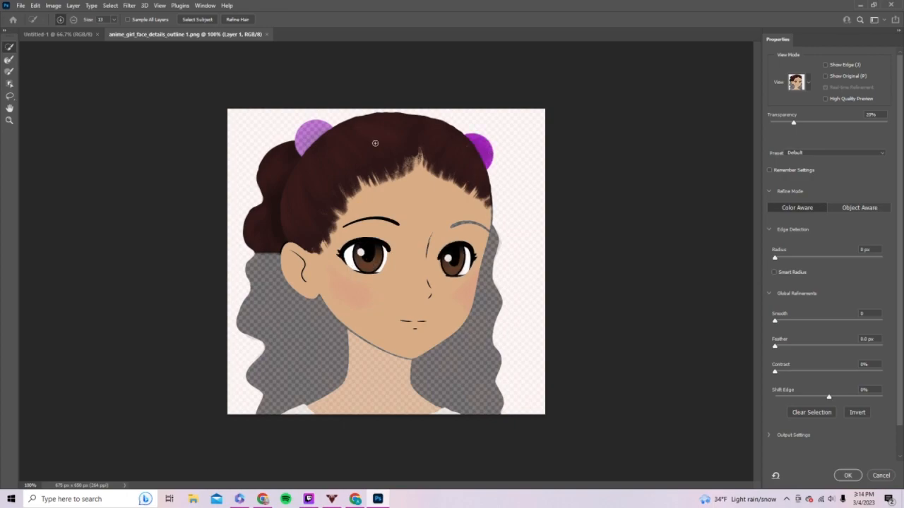
left_click(307, 132)
left_click(292, 298)
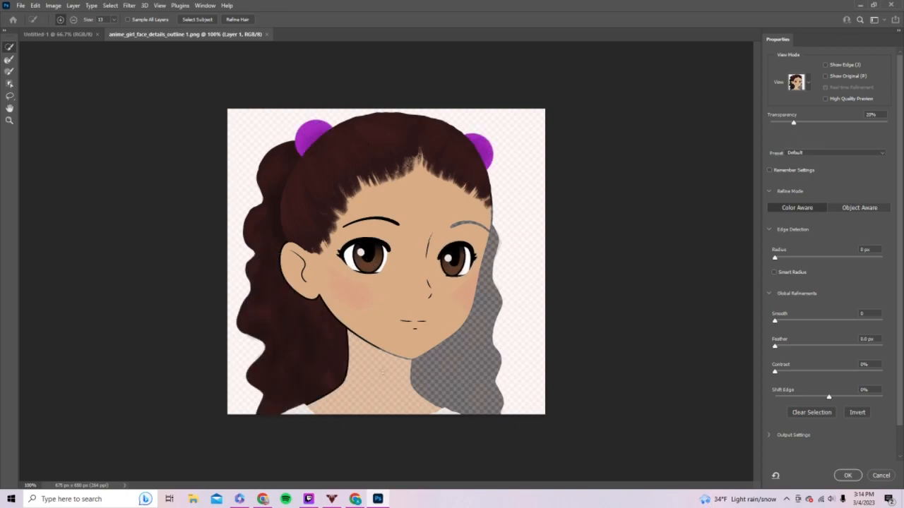
left_click(447, 353)
left_click(376, 409)
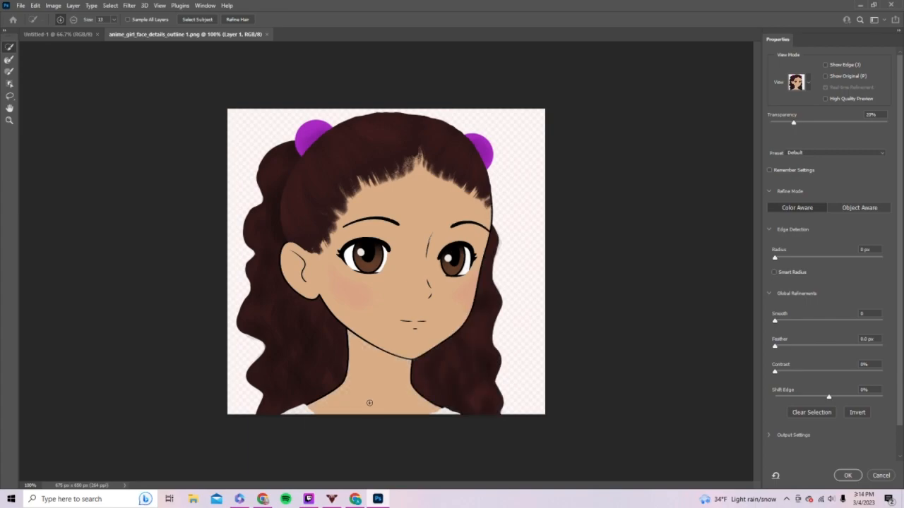
key("Return")
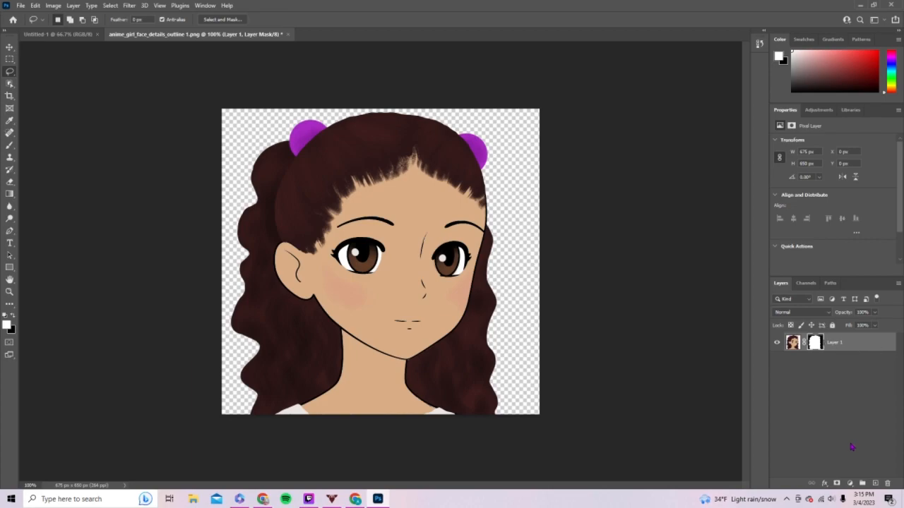
- Add an empty layer beneath the masked character and export the image as a transparent PNG named anime_girl_face_details_avatar
left_click(876, 484)
left_click_drag(796, 344, 799, 374)
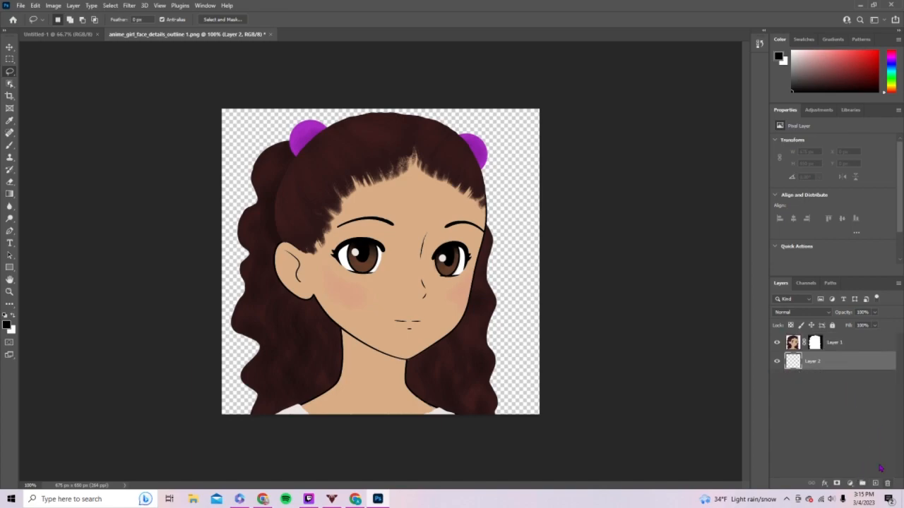
left_click(20, 5)
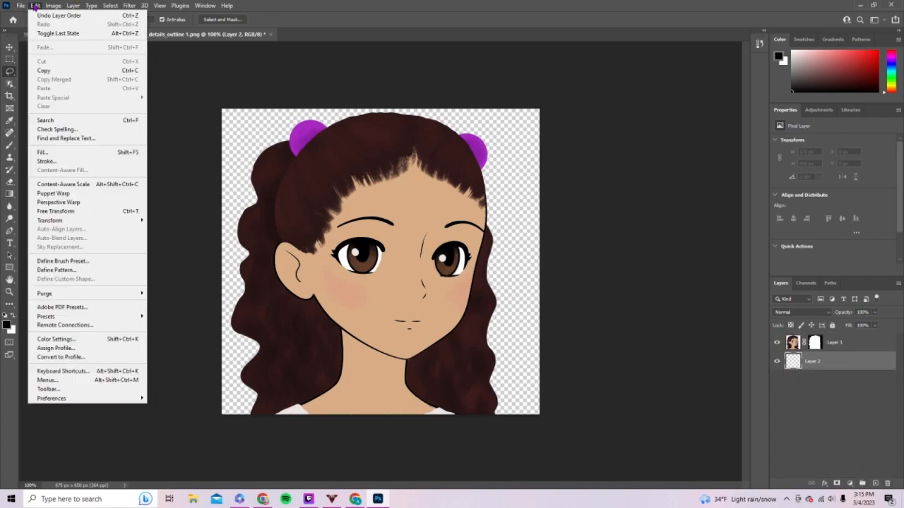
mouse_move(71, 145)
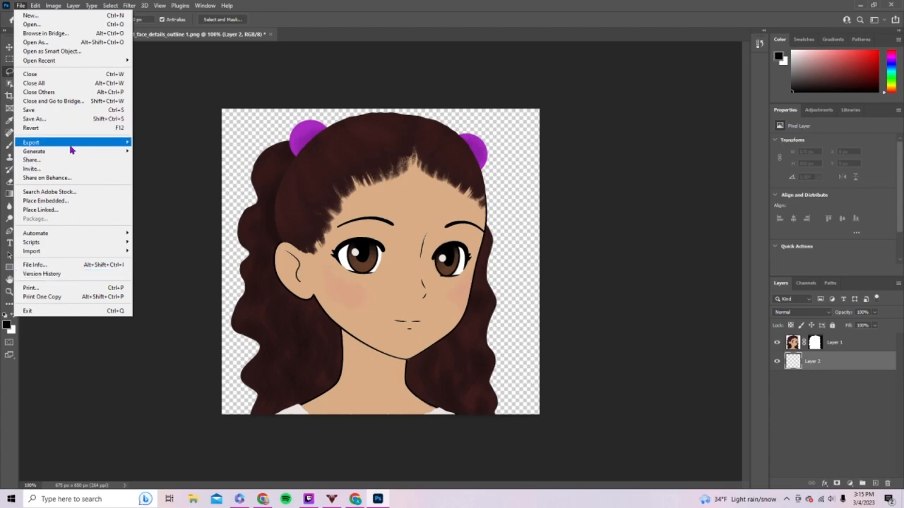
left_click(150, 154)
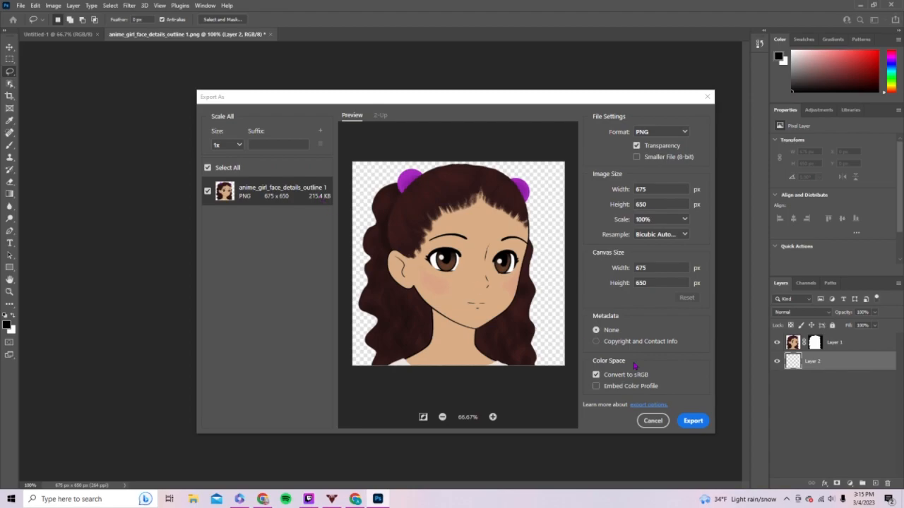
key("Return")
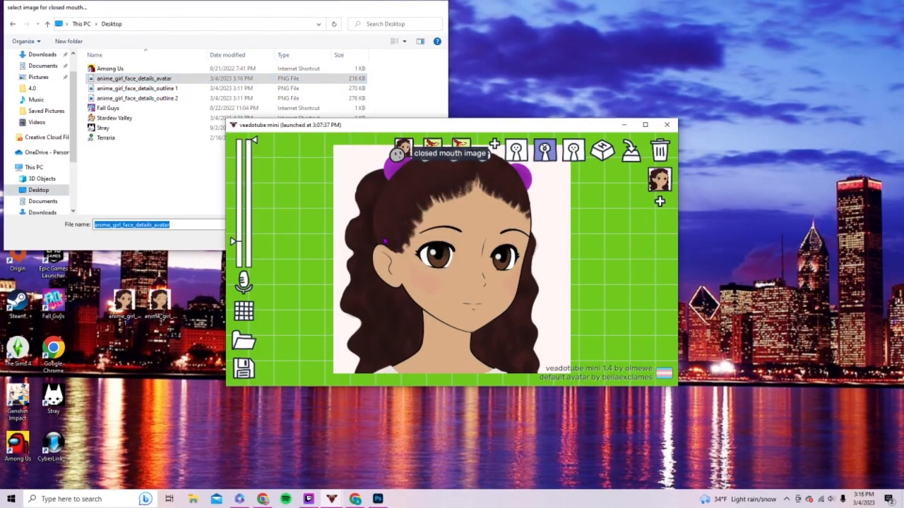
- In veadotube mini, load anime_girl_face_details_avatar as the closed-mouth image and bring up the image options for the open mouth
left_click(372, 239)
left_click(430, 147)
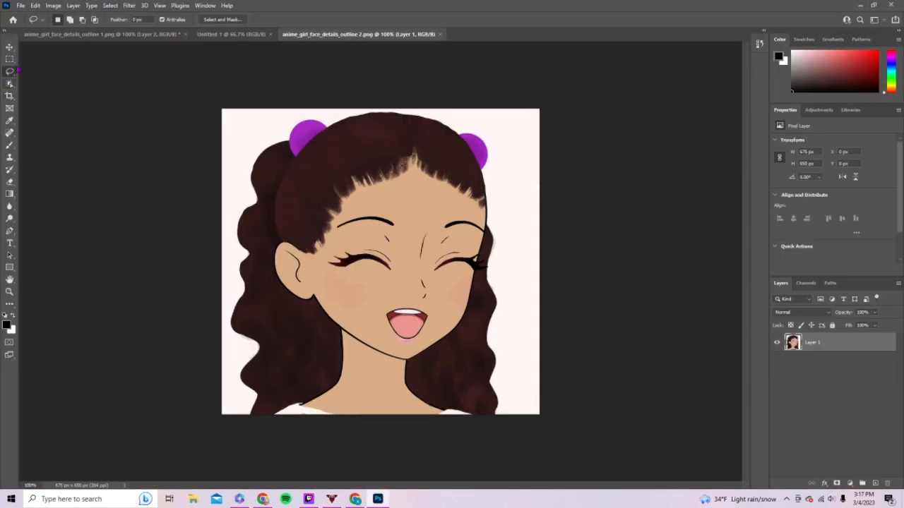
- In Photoshop, cut the character in anime_girl_face_details_outline 2.png out of its background with Select and Mask
left_click(110, 5)
left_click(131, 133)
left_click_drag(305, 321, 300, 416)
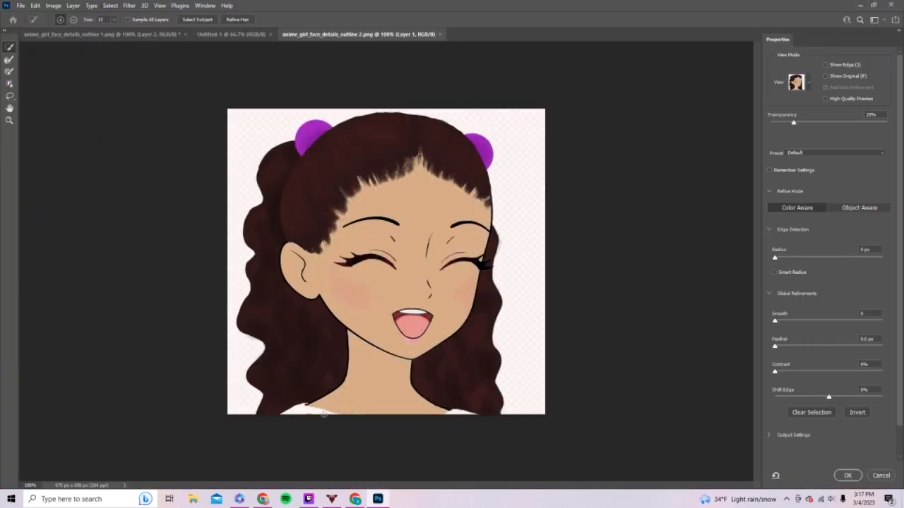
left_click(847, 475)
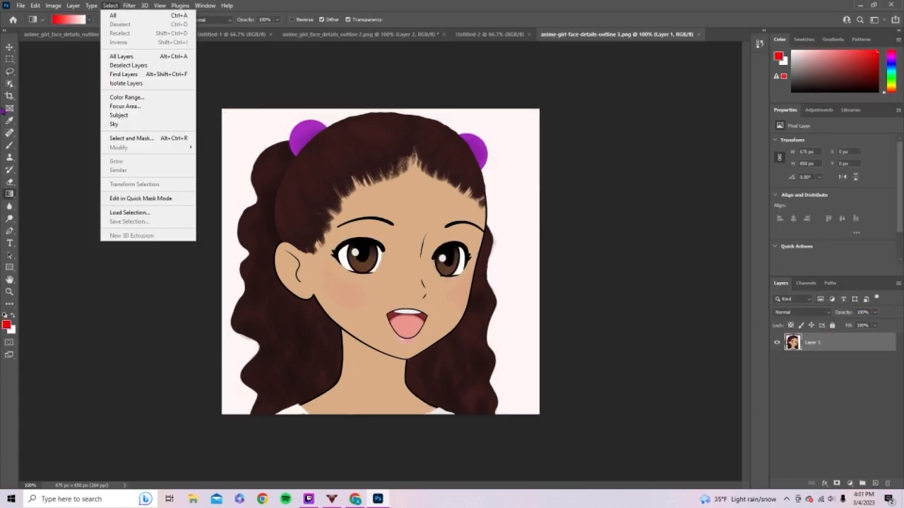
- Mask out the background of anime-girl-face-details-outline 3.png with Select and Mask, keeping the hair, hair ties, face, mouth and neck
mouse_move(129, 5)
left_click(131, 132)
left_click_drag(275, 219, 459, 155)
left_click(312, 137)
left_click(481, 150)
left_click_drag(403, 198, 360, 304)
left_click(470, 226)
left_click(413, 323)
left_click_drag(405, 345, 370, 388)
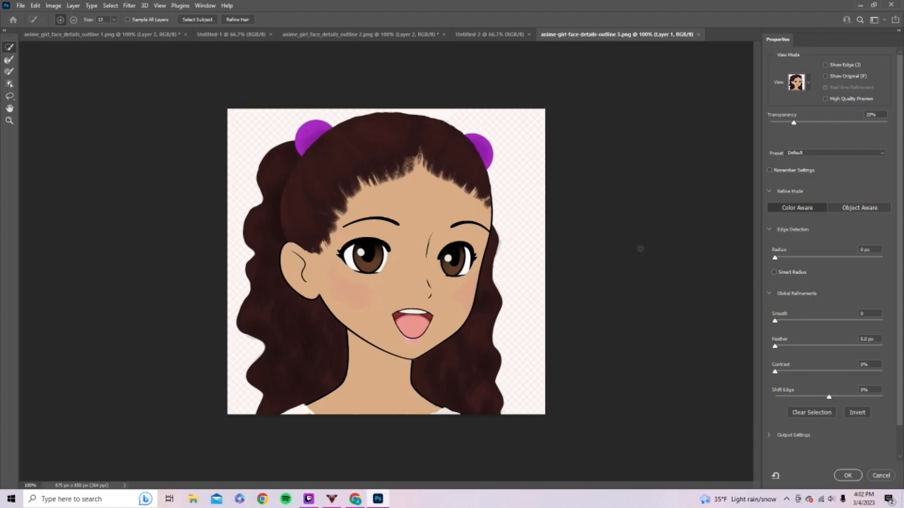
left_click(847, 475)
- Add a layer group above the masked open-eyed character layer
right_click(790, 346)
left_click(843, 288)
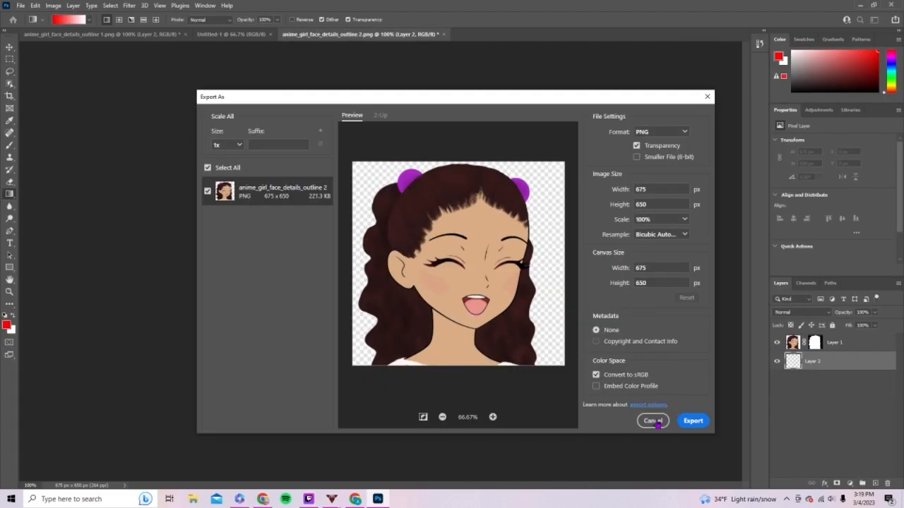
left_click(653, 421)
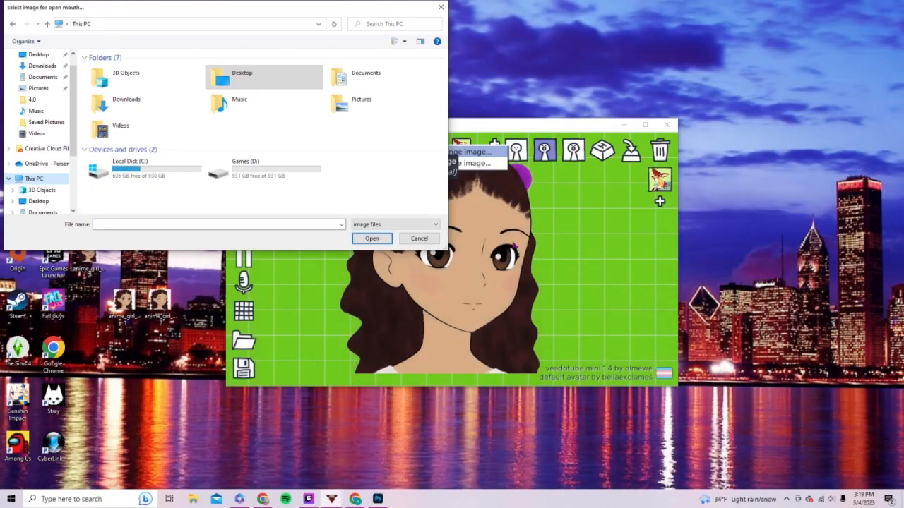
- In veadotube mini, load anime_girl_face_detail_Avatar 2 from the Desktop folder as the open-mouth image
left_click(250, 83)
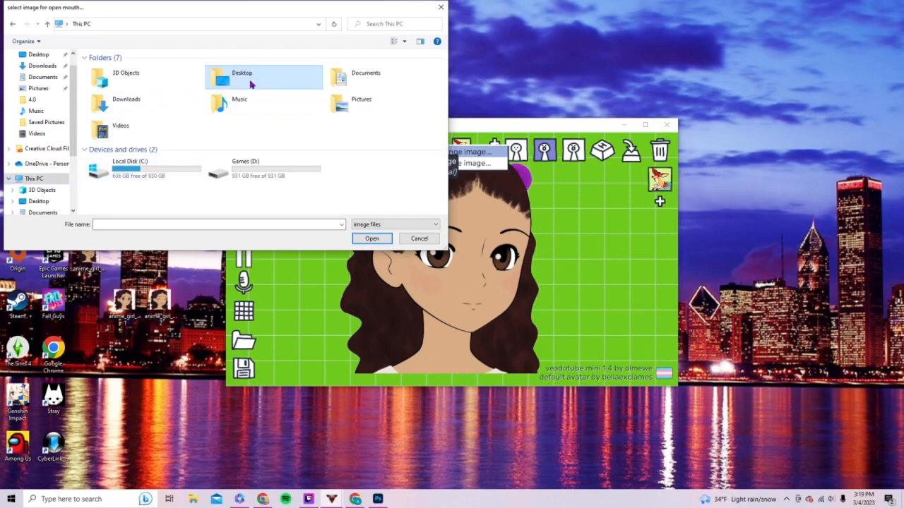
double_click(233, 81)
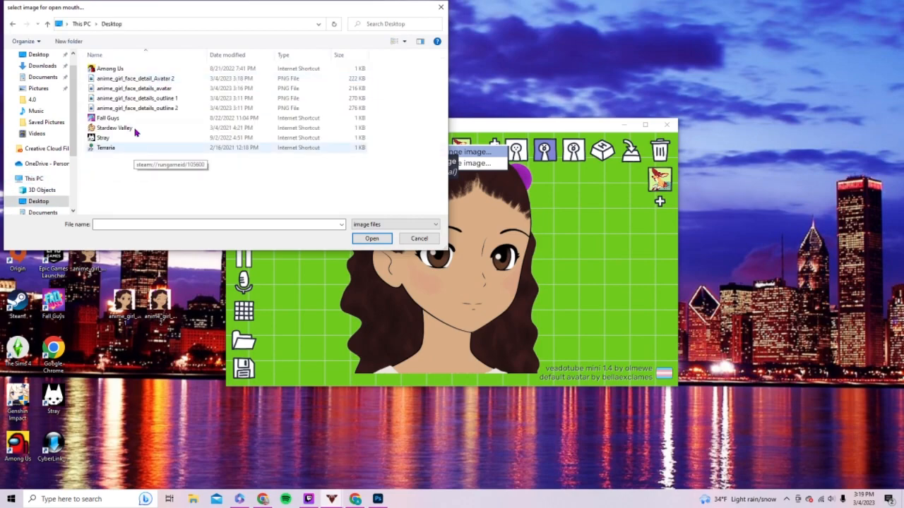
double_click(187, 80)
left_click(433, 149)
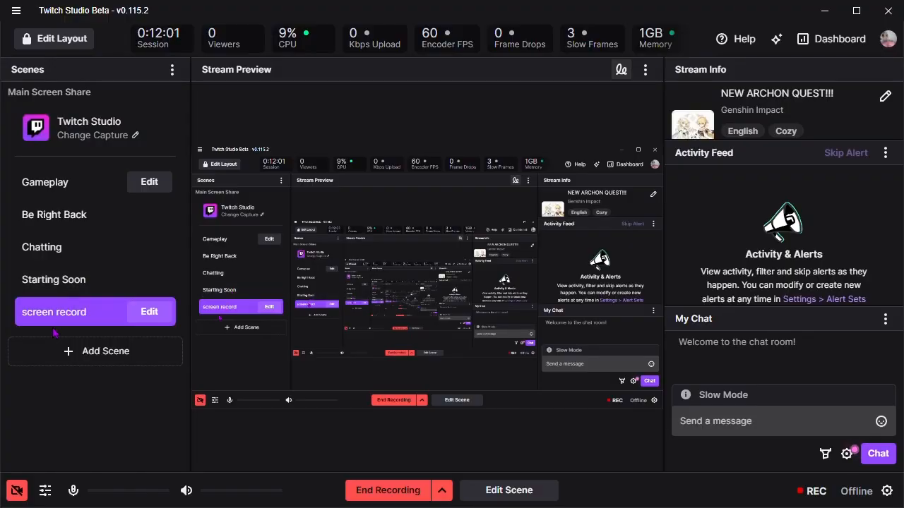
- Open the screen record scene for editing and add an Image or Media layer to it
left_click(85, 315)
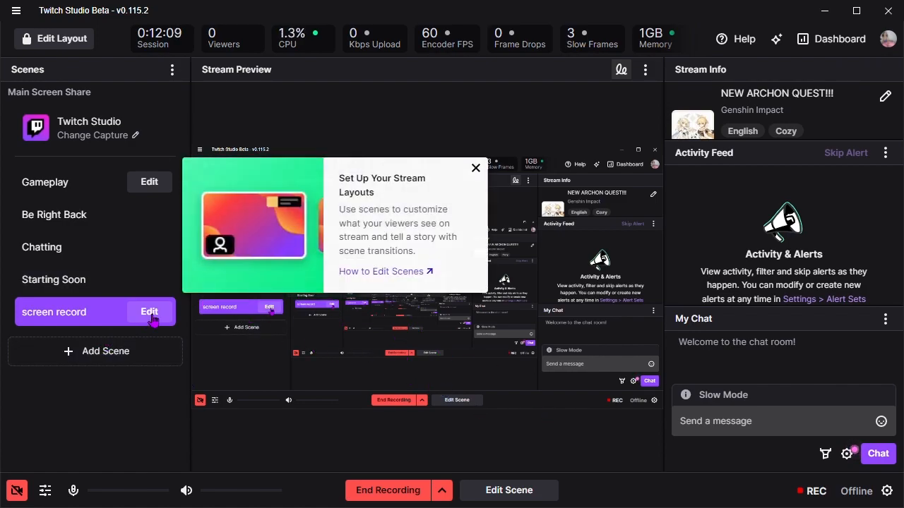
left_click(151, 314)
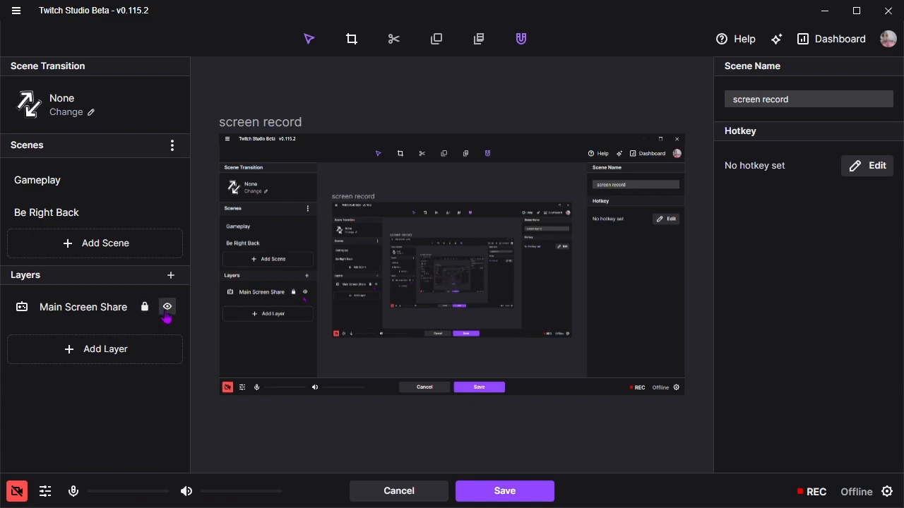
left_click(119, 348)
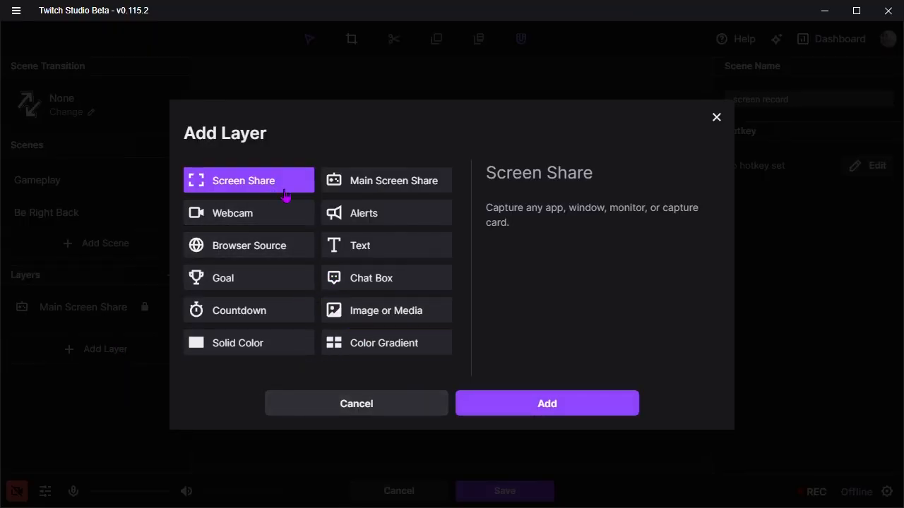
left_click(428, 191)
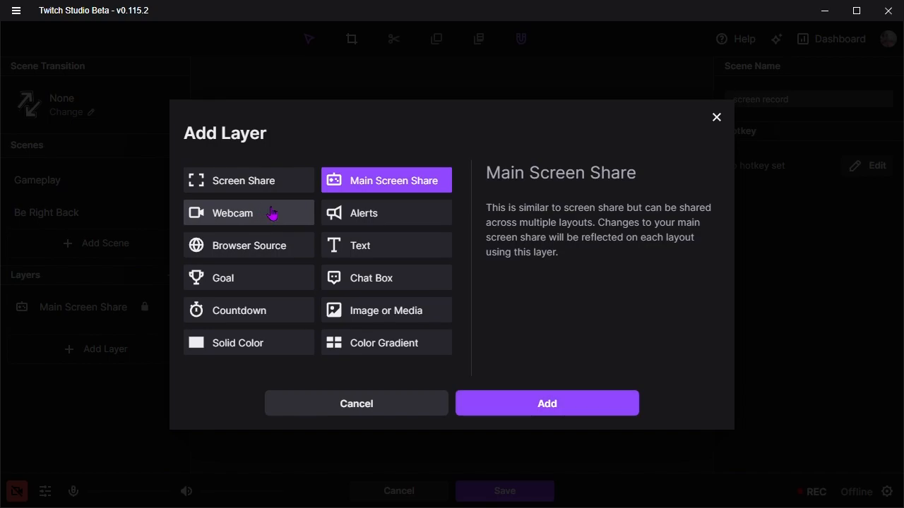
left_click(373, 311)
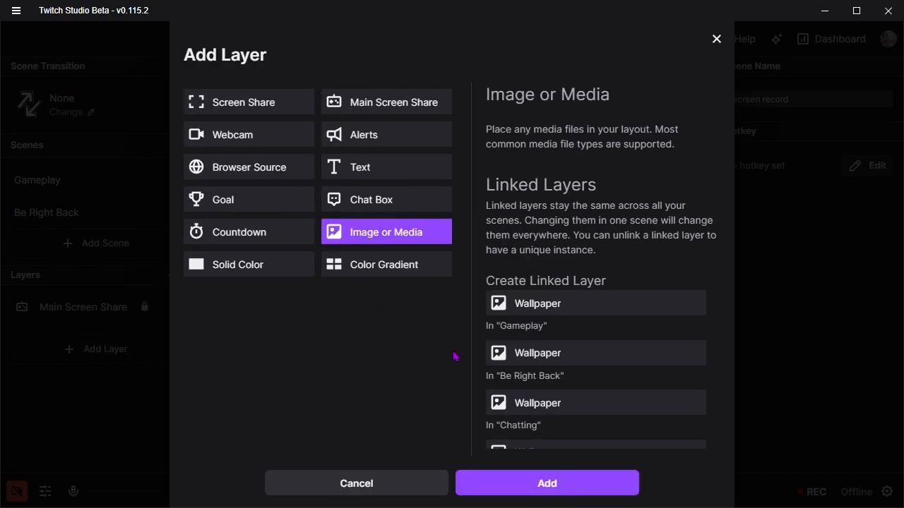
scroll(544, 412, "down", 1)
left_click(544, 484)
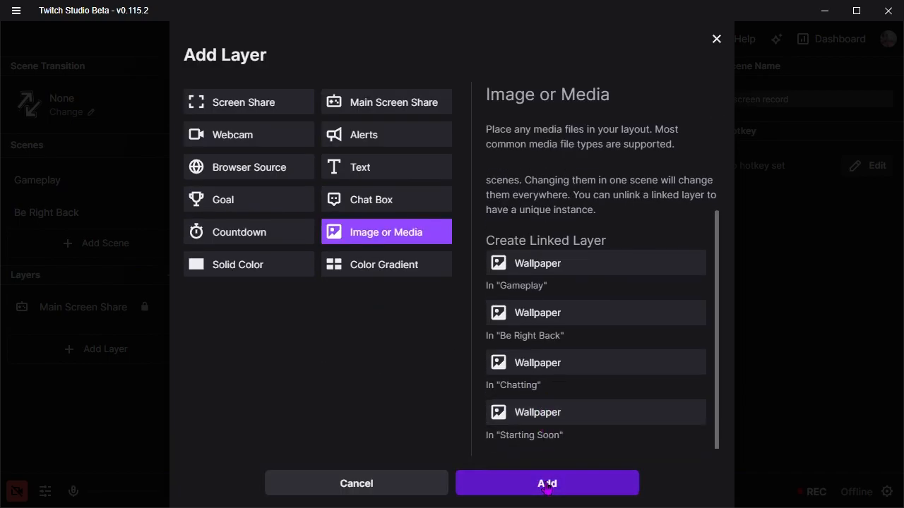
- Set the new layer's media file to Wallpaper 11 from the image library
mouse_move(89, 315)
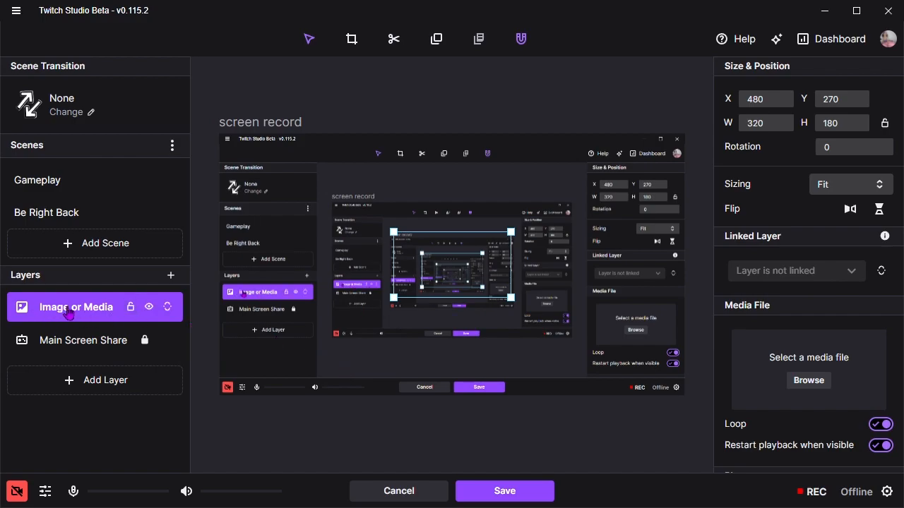
left_click(805, 387)
scroll(541, 313, "down", 10)
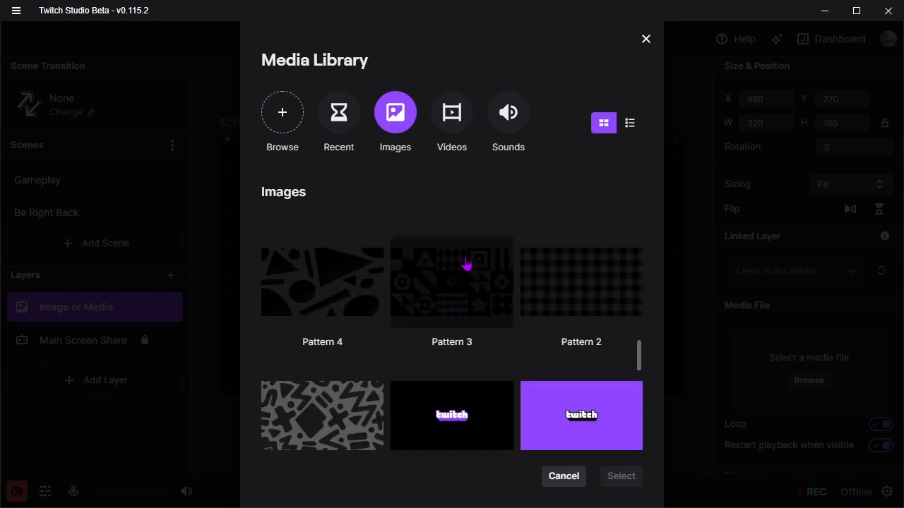
scroll(466, 264, "down", 3)
left_click(555, 287)
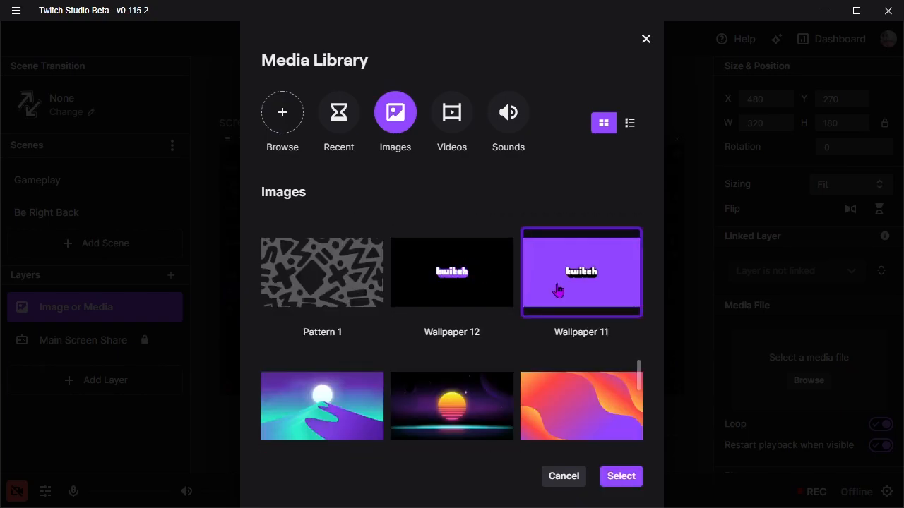
left_click(618, 473)
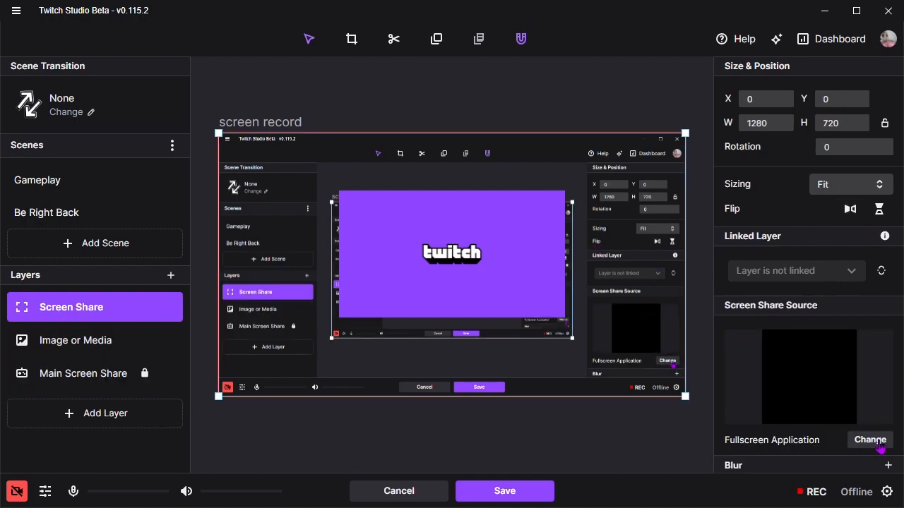
- Set the Screen Share layer's source to the veadotube mini window
left_click(878, 445)
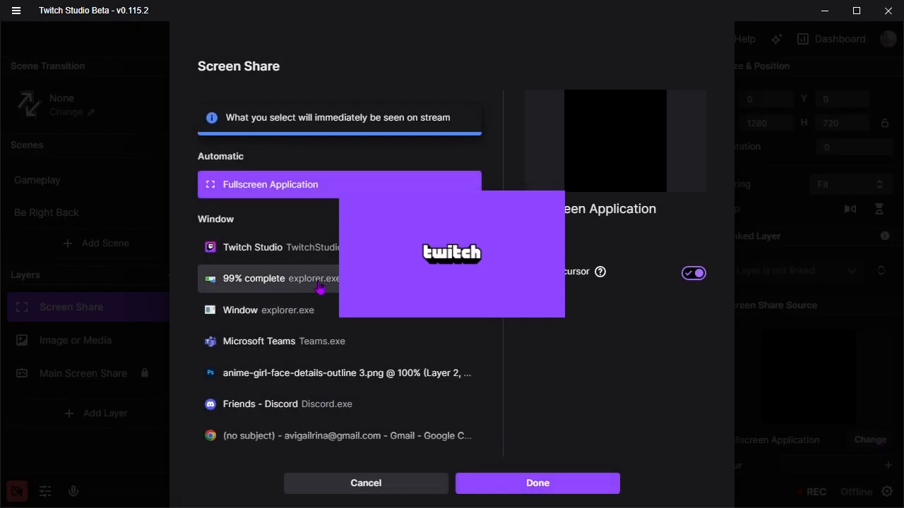
scroll(317, 282, "down", 5)
left_click(293, 378)
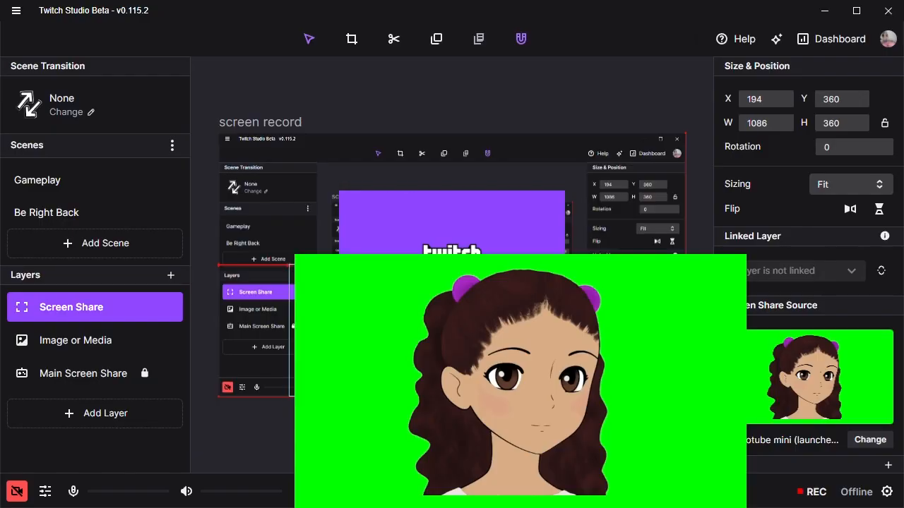
- Move the avatar's screen share to the scene's lower-left corner and shrink it to about 1014 by 305
left_click_drag(487, 331, 353, 339)
left_click_drag(497, 345, 446, 353)
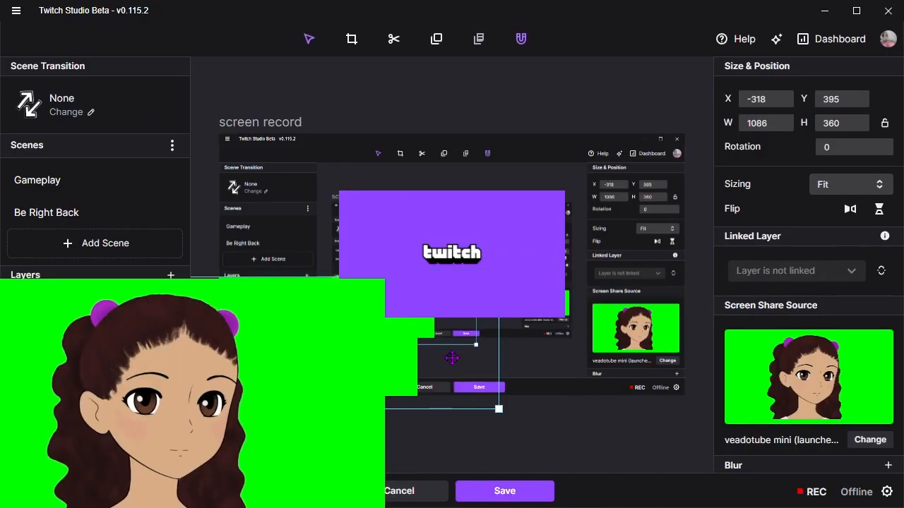
left_click_drag(499, 277, 474, 297)
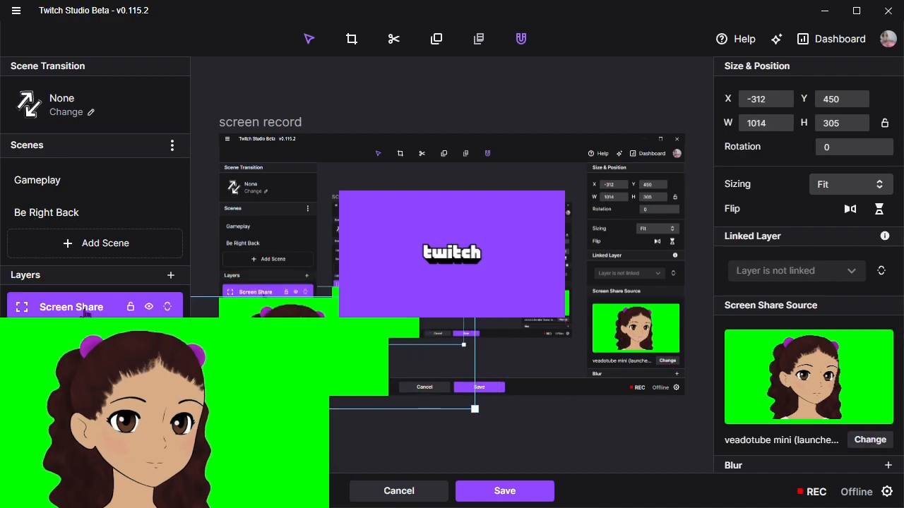
- Add Blur and Border effects to the avatar's screen share layer
scroll(870, 441, "down", 3)
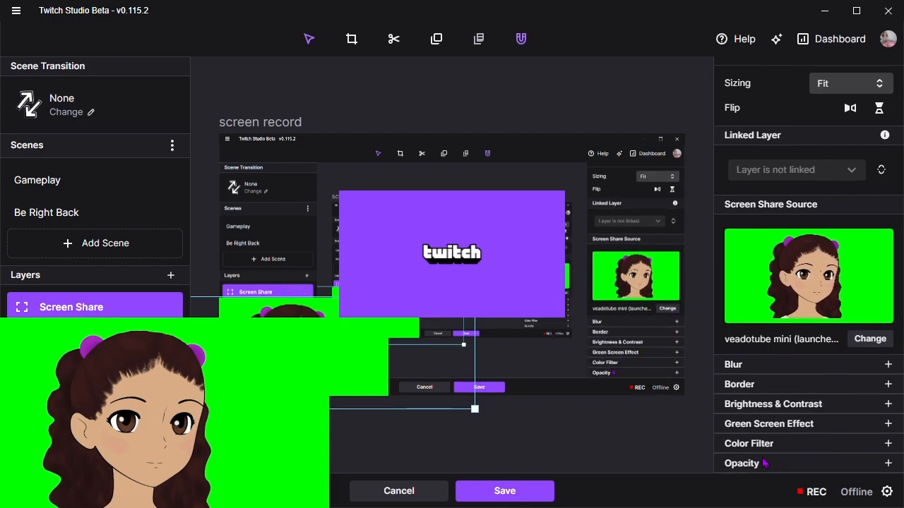
left_click(887, 364)
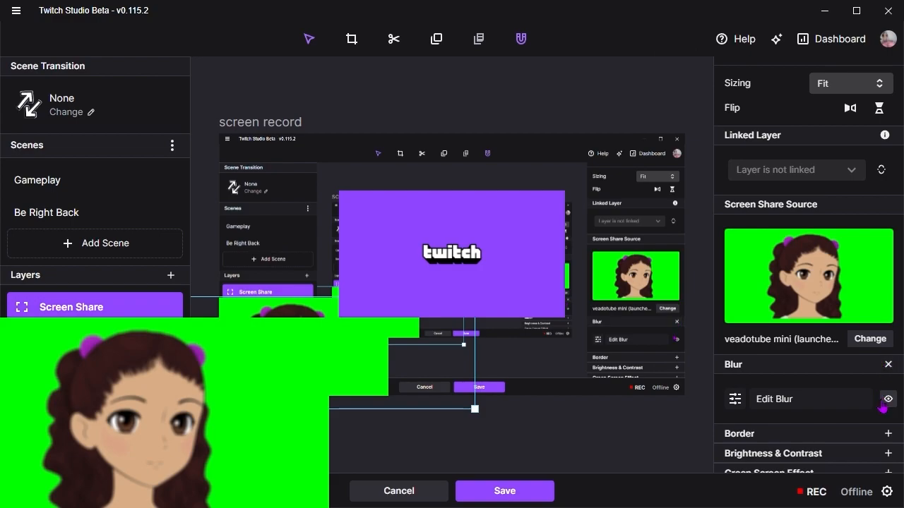
left_click(888, 435)
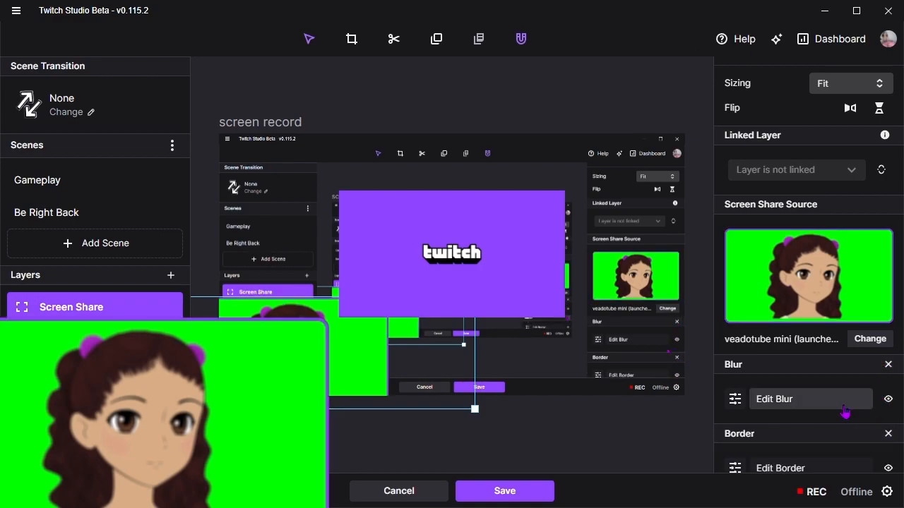
- Apply the Green Screen Effect to the avatar's screen share layer to remove its green background
scroll(888, 427, "down", 1)
left_click(888, 426)
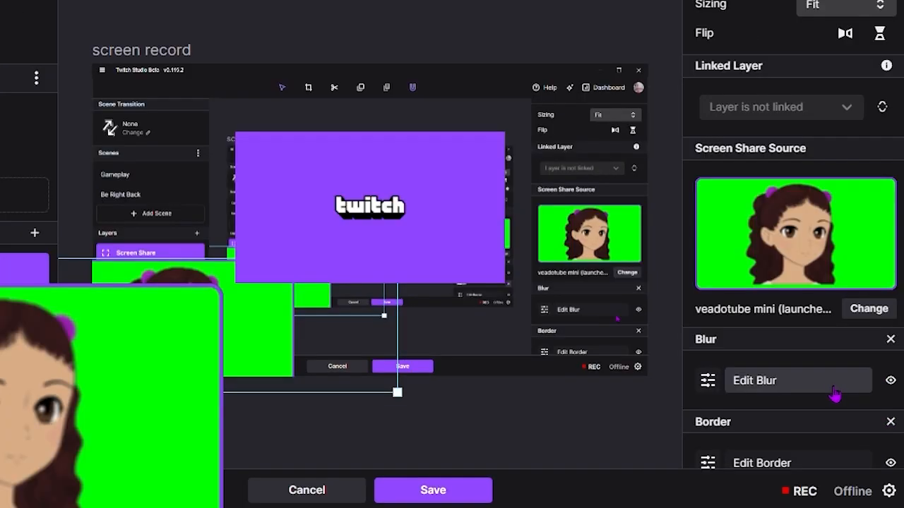
scroll(889, 416, "down", 1)
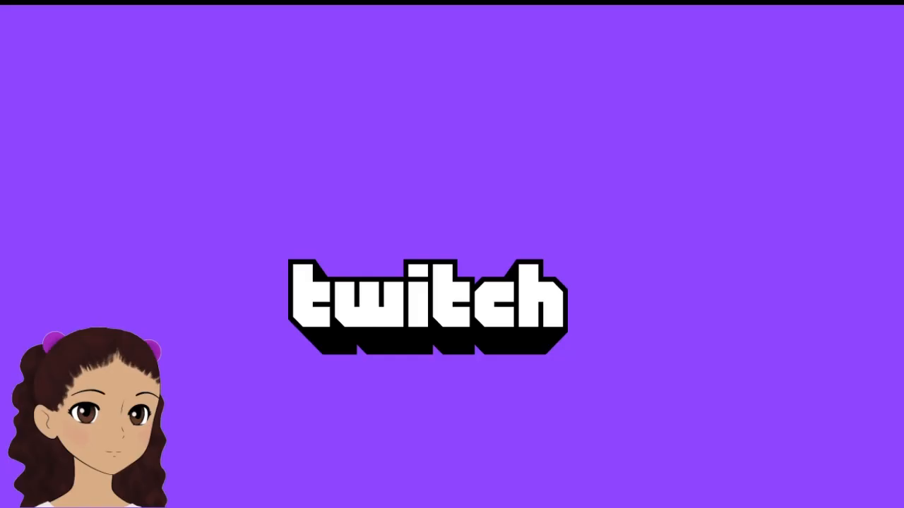